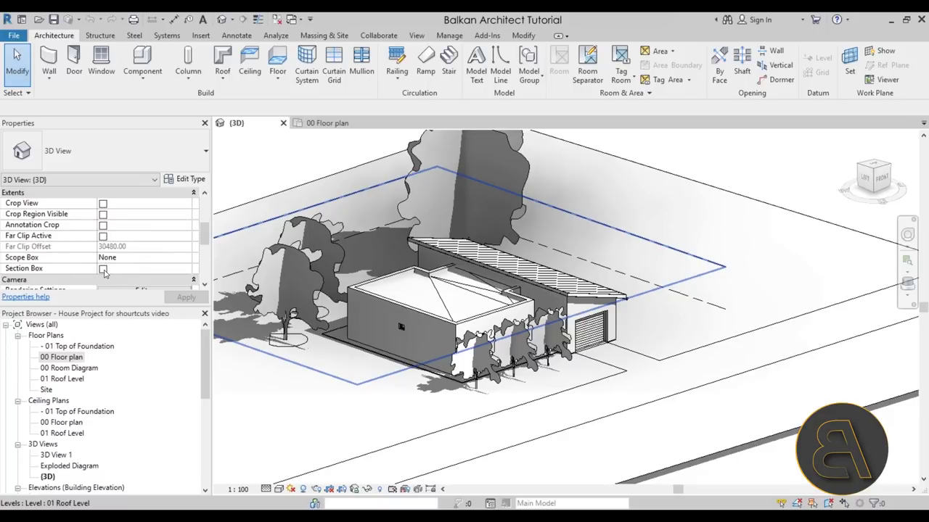
# Step: Isolate the garage door in the 3D view with a section box
pyautogui.click(588, 347)
pyautogui.keyDown('shift'); pyautogui.moveTo(589, 347); pyautogui.dragTo(598, 317, button='middle'); pyautogui.keyUp('shift')
pyautogui.scroll(5, 593, 340)
pyautogui.scroll(-3, 592, 357)
pyautogui.moveTo(691, 413); pyautogui.dragTo(660, 396, button='middle')
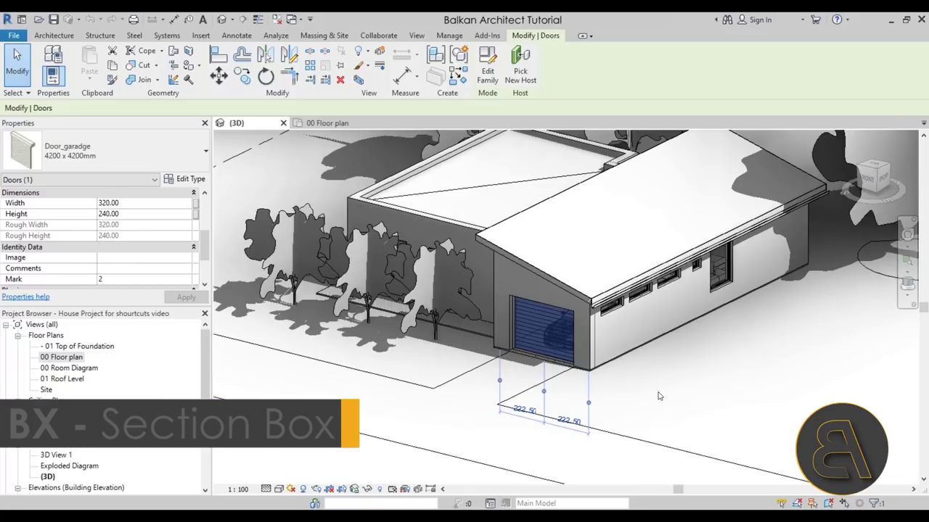
pyautogui.press('b')
pyautogui.press('x')
# Step: Extend the section box from the garage door inward to take in the depth of the garage
pyautogui.keyDown('shift'); pyautogui.moveTo(616, 390); pyautogui.dragTo(475, 331, button='middle'); pyautogui.keyUp('shift')
pyautogui.click(478, 289)
pyautogui.moveTo(491, 329); pyautogui.dragTo(611, 337)
pyautogui.keyDown('shift'); pyautogui.moveTo(638, 377); pyautogui.dragTo(505, 361, button='middle'); pyautogui.keyUp('shift')
pyautogui.scroll(2, 508, 352)
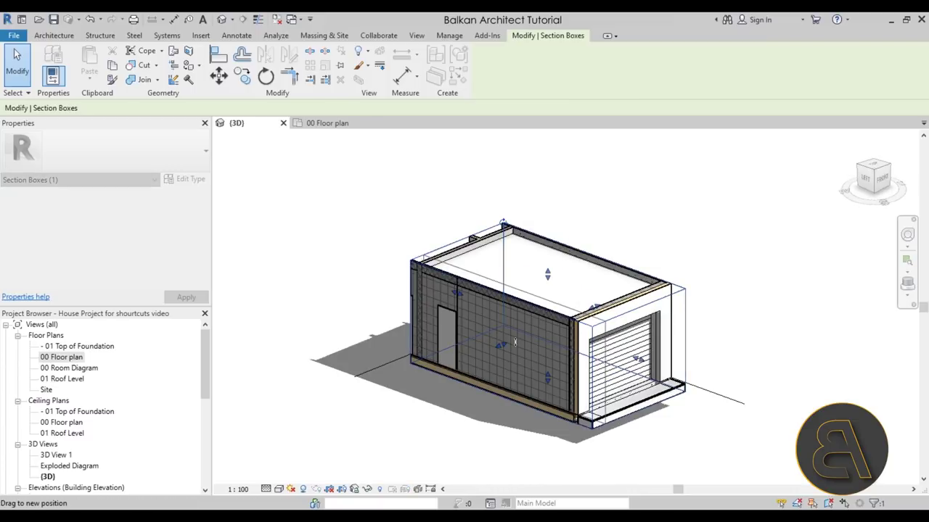
pyautogui.click(473, 421)
pyautogui.keyDown('shift'); pyautogui.moveTo(473, 421); pyautogui.dragTo(602, 251, button='middle'); pyautogui.keyUp('shift')
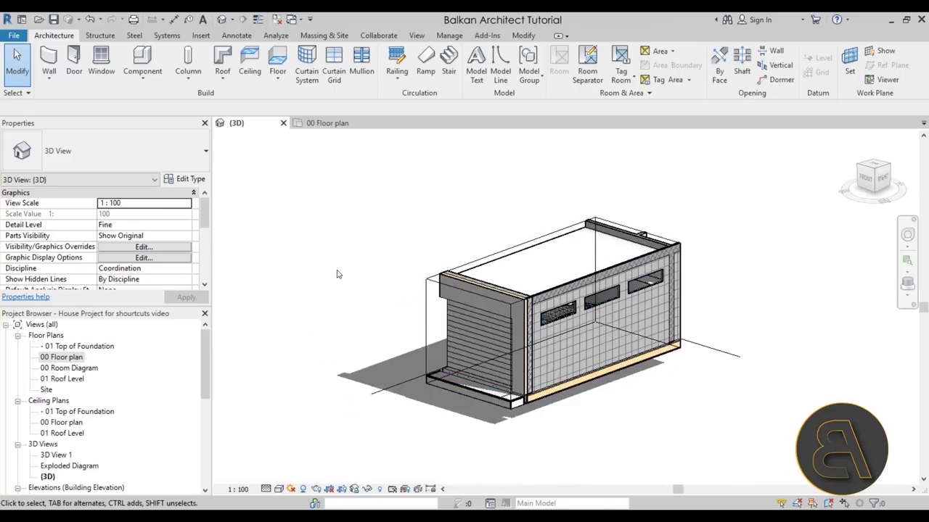
# Step: Widen the section box sideways past the garage's outer long wall and view the car inside
pyautogui.scroll(-2, 338, 274)
pyautogui.keyDown('shift'); pyautogui.moveTo(338, 274); pyautogui.dragTo(528, 277, button='middle'); pyautogui.keyUp('shift')
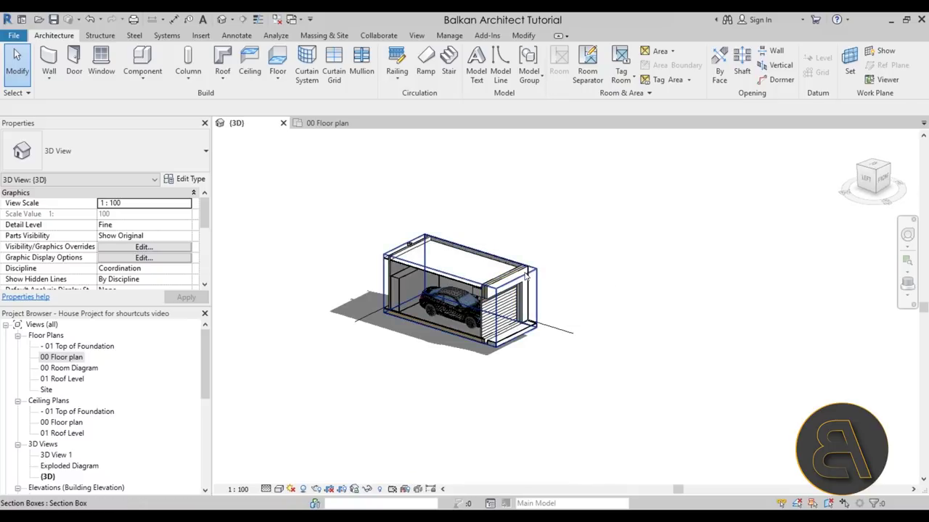
pyautogui.click(527, 276)
pyautogui.keyDown('shift'); pyautogui.moveTo(607, 332); pyautogui.dragTo(497, 304, button='middle'); pyautogui.keyUp('shift')
pyautogui.moveTo(492, 291); pyautogui.dragTo(510, 290)
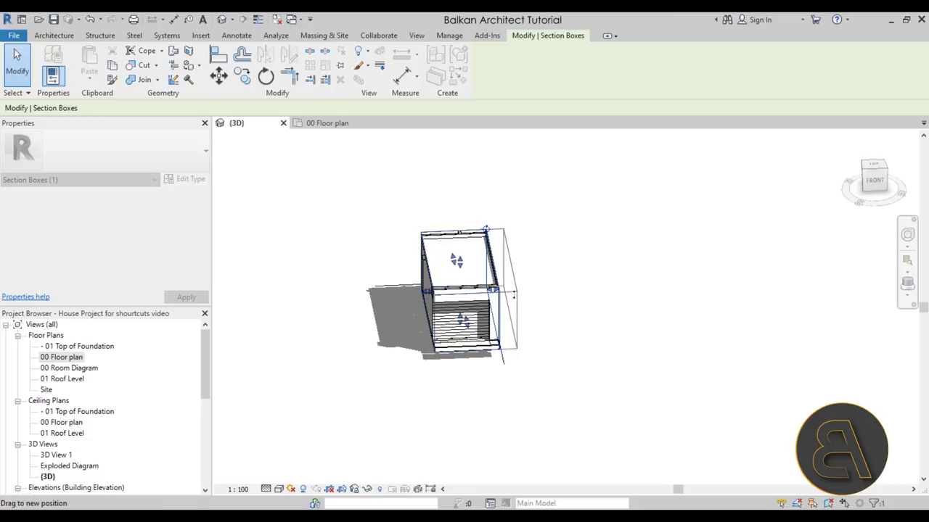
pyautogui.click(583, 363)
pyautogui.keyDown('shift'); pyautogui.moveTo(420, 373); pyautogui.dragTo(386, 219, button='middle'); pyautogui.keyUp('shift')
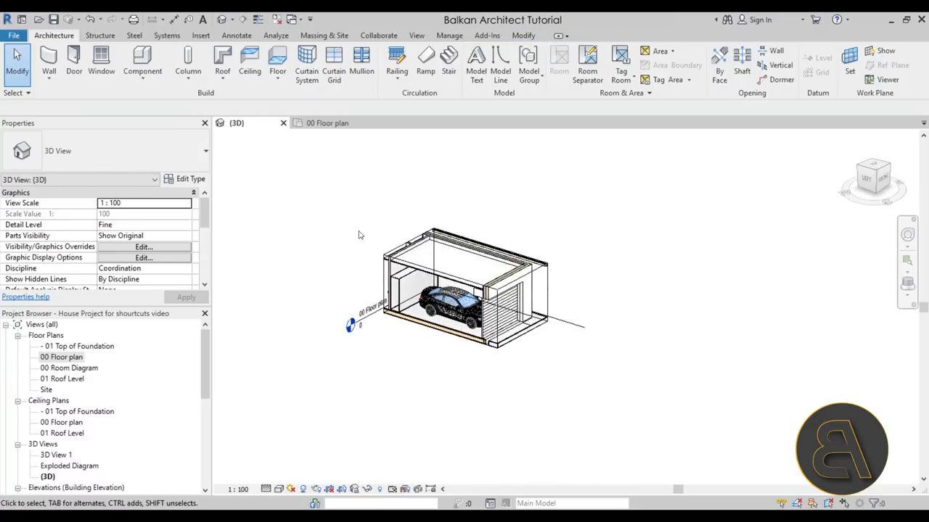
pyautogui.moveTo(460, 382); pyautogui.dragTo(450, 392, button='middle')
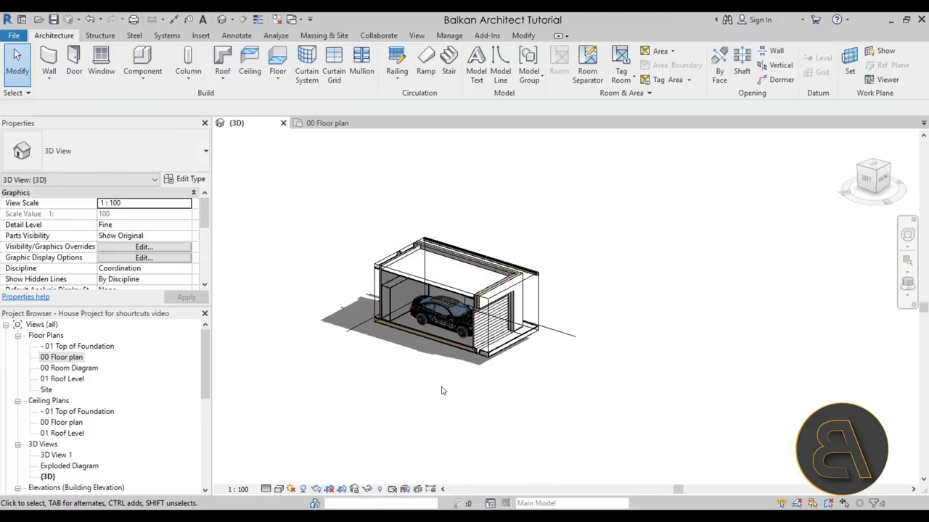
# Step: Turn off the section box so the 3D view shows the whole house and site
pyautogui.scroll(-5, 150, 246)
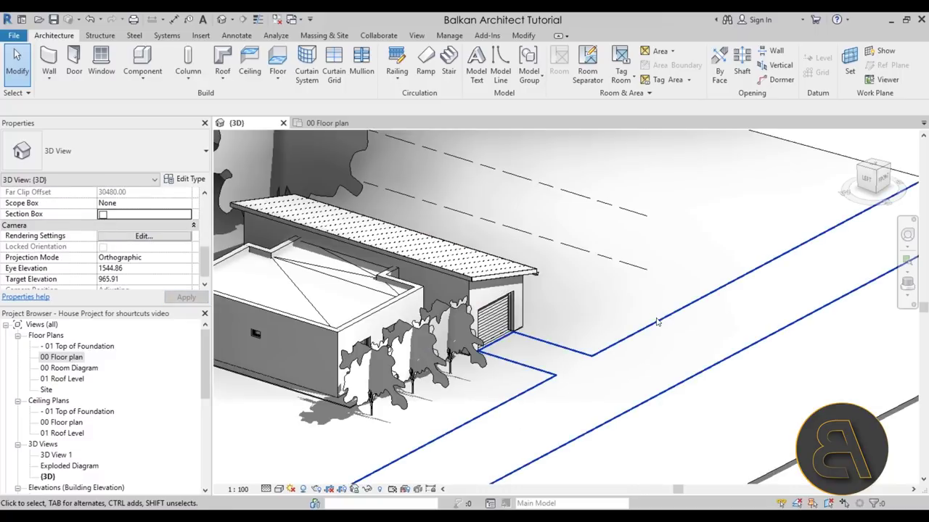
pyautogui.scroll(-3, 621, 332)
pyautogui.scroll(2, 621, 333)
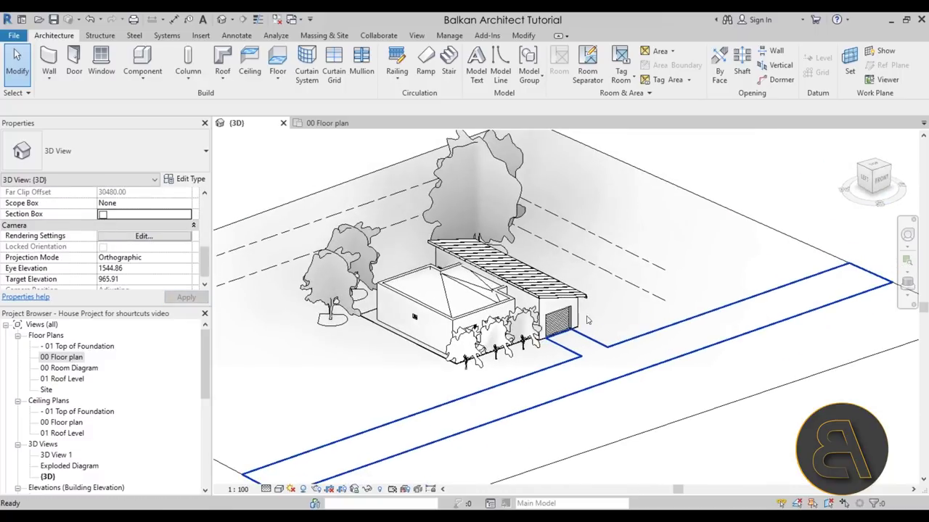
pyautogui.scroll(2, 417, 269)
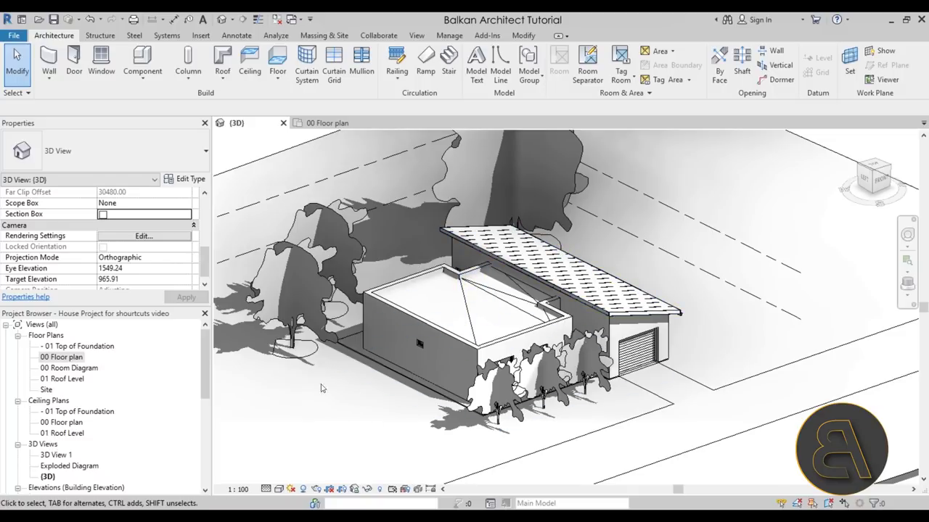
# Step: Open the 00 Floor plan view and examine the type of the living room's long exterior wall
pyautogui.click(327, 124)
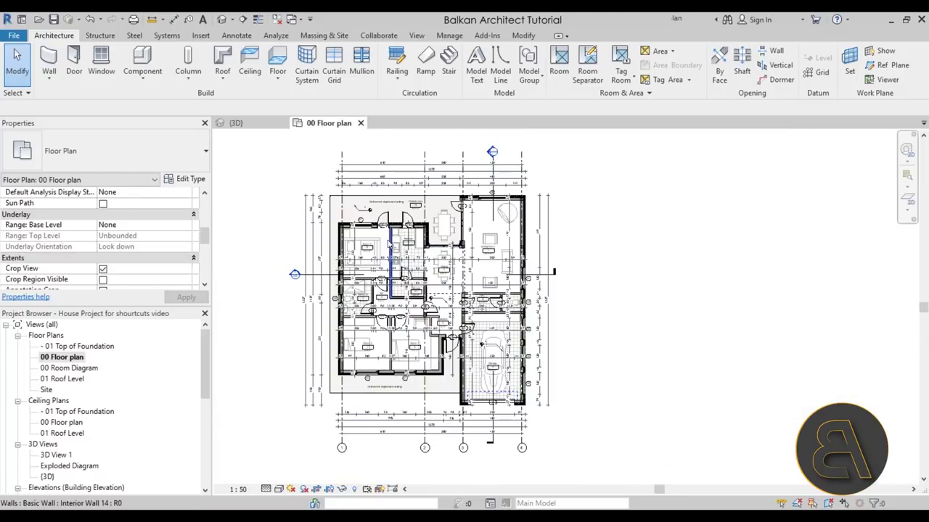
pyautogui.scroll(-1, 477, 274)
pyautogui.moveTo(507, 341); pyautogui.dragTo(493, 341, button='middle')
pyautogui.scroll(4, 488, 192)
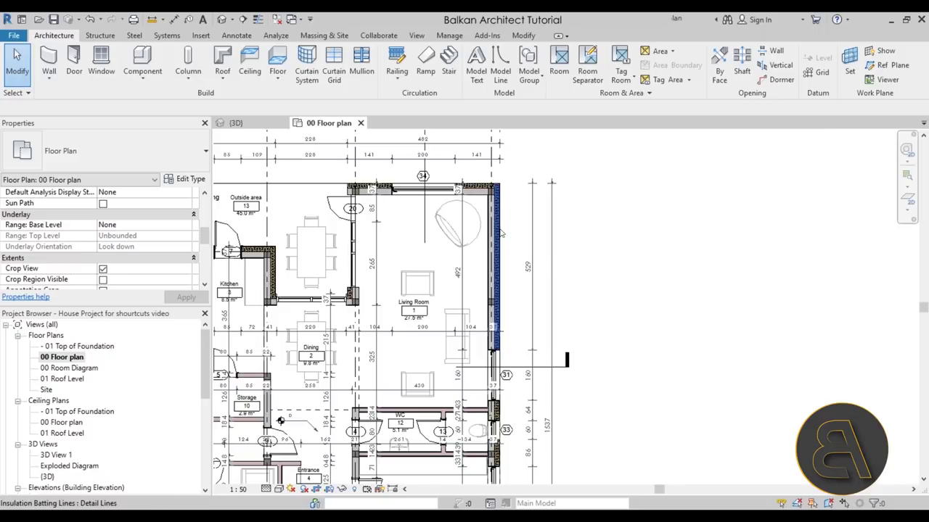
pyautogui.click(490, 260)
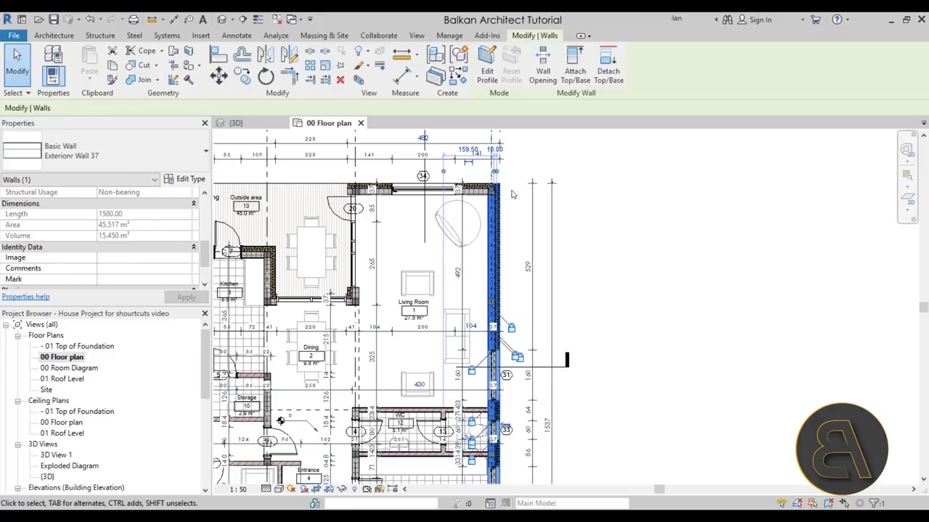
pyautogui.scroll(4, 493, 231)
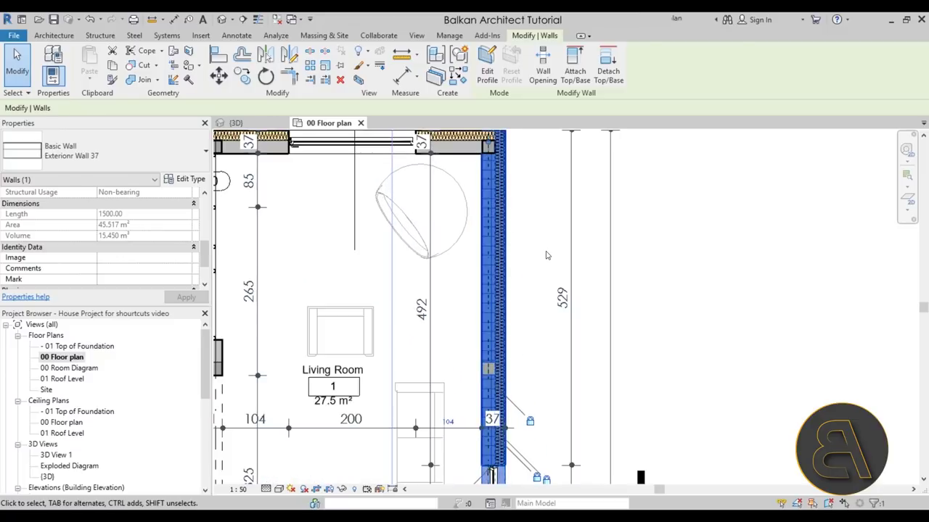
pyautogui.press('Escape')
pyautogui.scroll(-4, 532, 266)
pyautogui.moveTo(535, 263); pyautogui.dragTo(509, 252, button='middle')
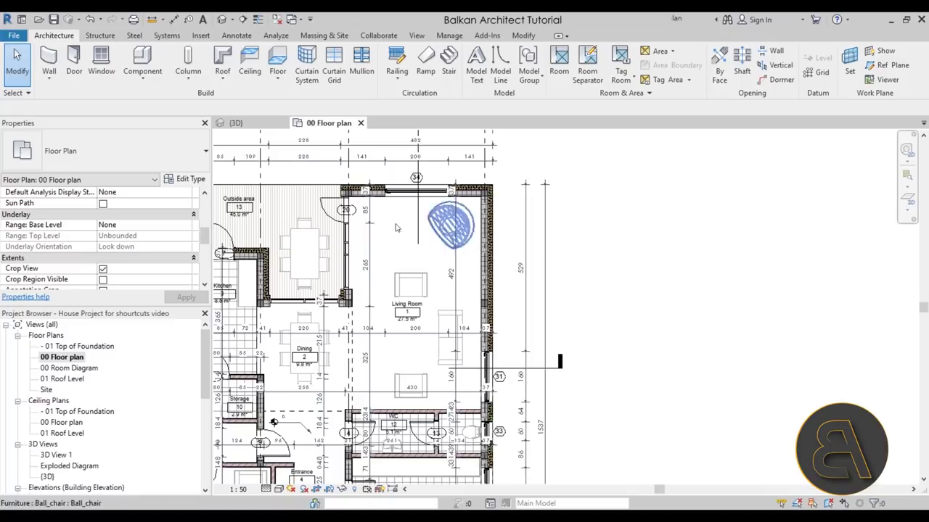
pyautogui.click(54, 72)
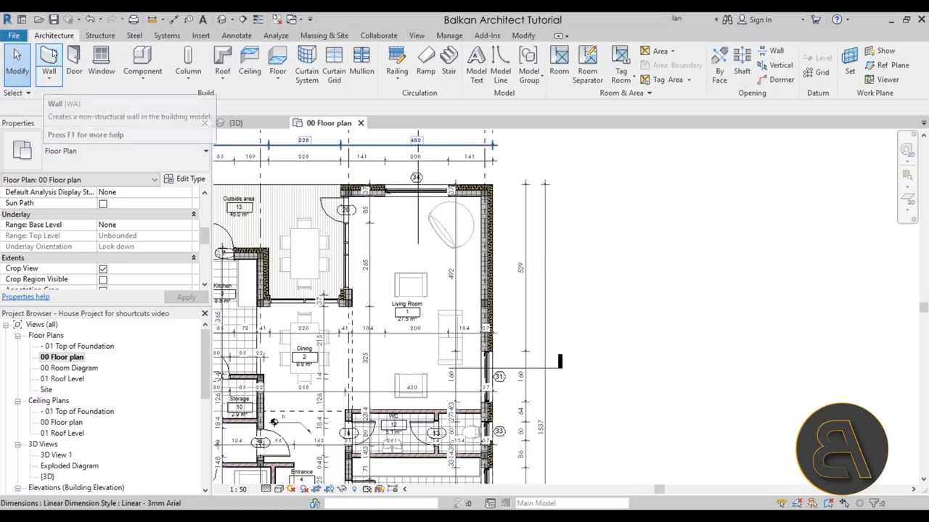
pyautogui.click(83, 102)
pyautogui.click(110, 157)
pyautogui.scroll(-6, 114, 231)
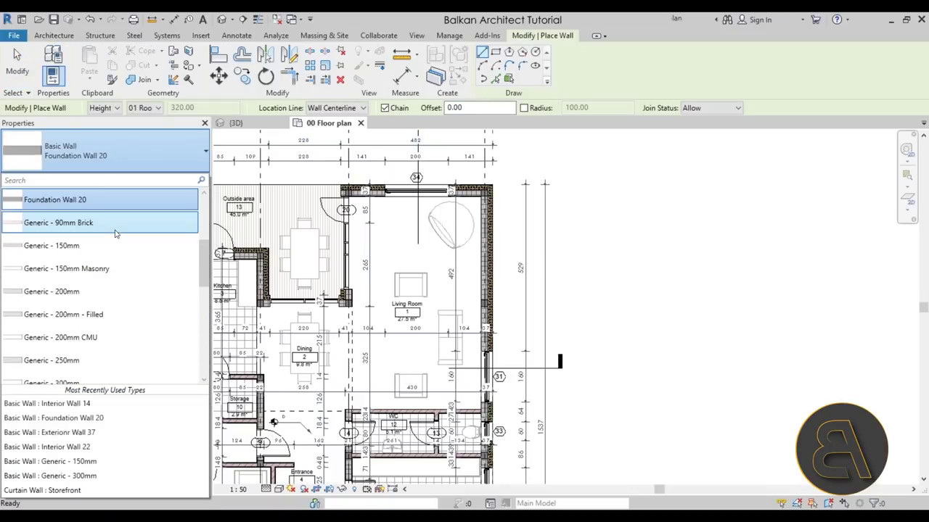
pyautogui.press('Escape')
pyautogui.press('Escape')
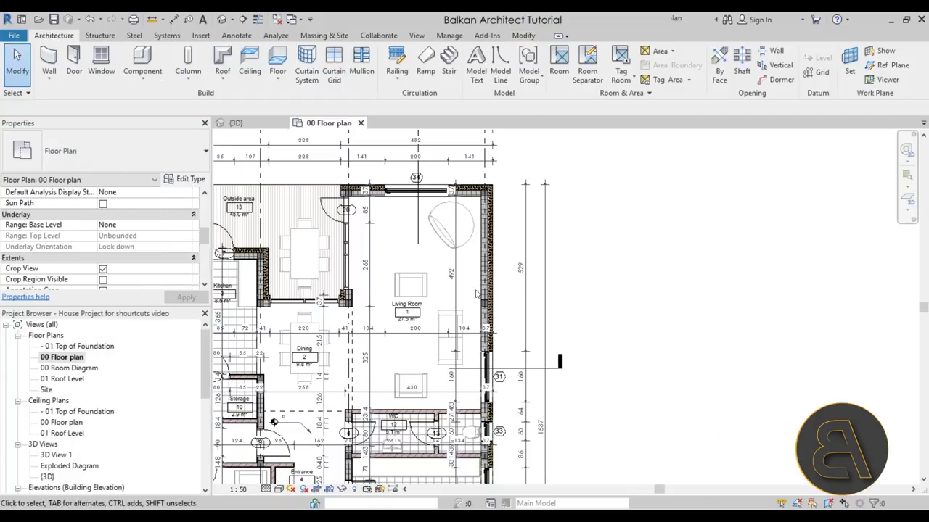
# Step: Use Create Similar on the living room's long exterior wall to draw a parallel wall about 318 cm long just outside it
pyautogui.click(481, 264)
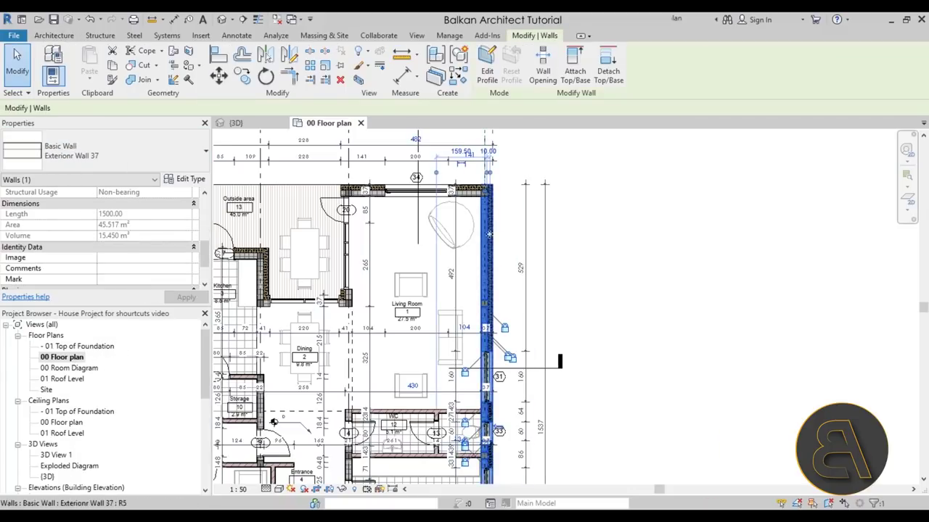
pyautogui.press('s')
pyautogui.scroll(-2, 548, 200)
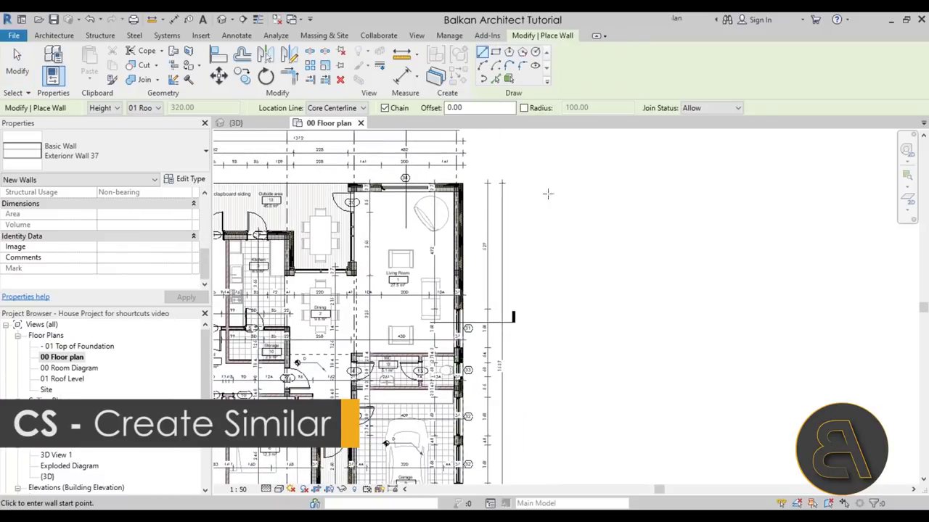
pyautogui.click(543, 189)
pyautogui.click(544, 308)
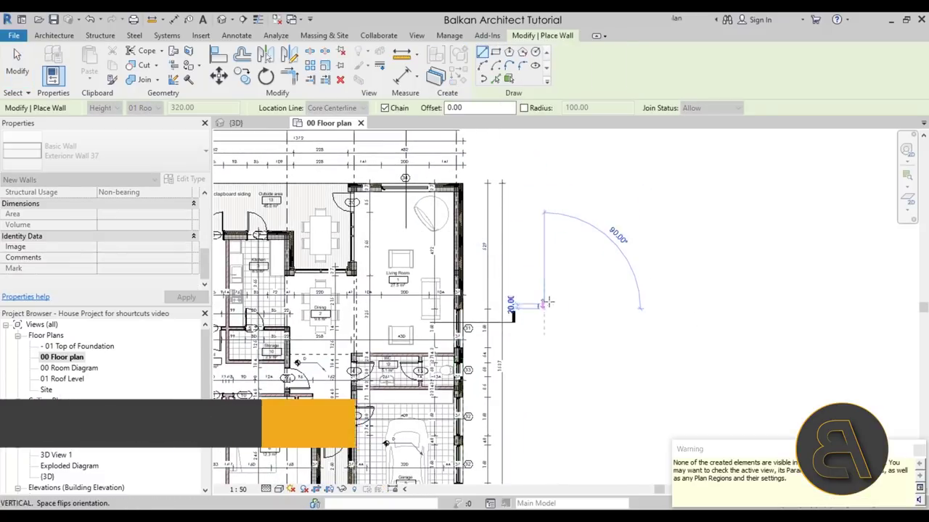
pyautogui.click(95, 24)
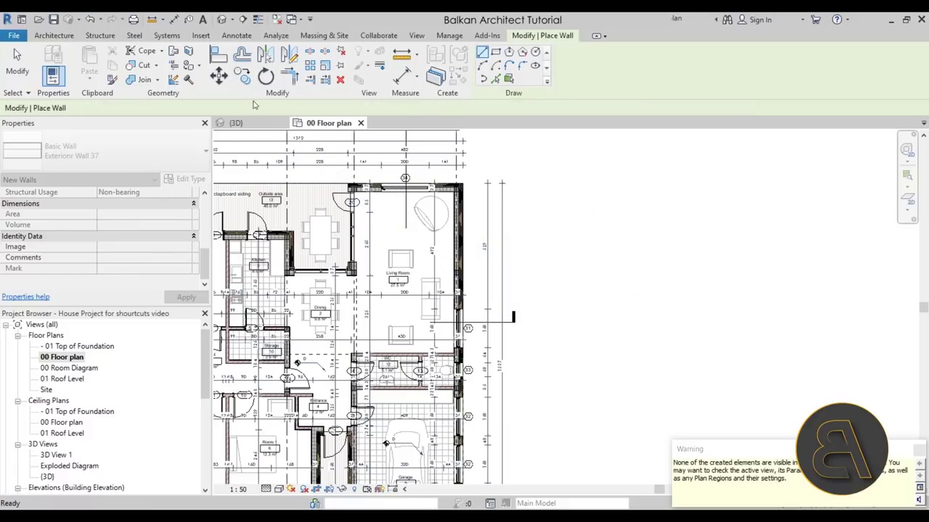
pyautogui.click(476, 198)
pyautogui.click(476, 272)
pyautogui.scroll(4, 479, 218)
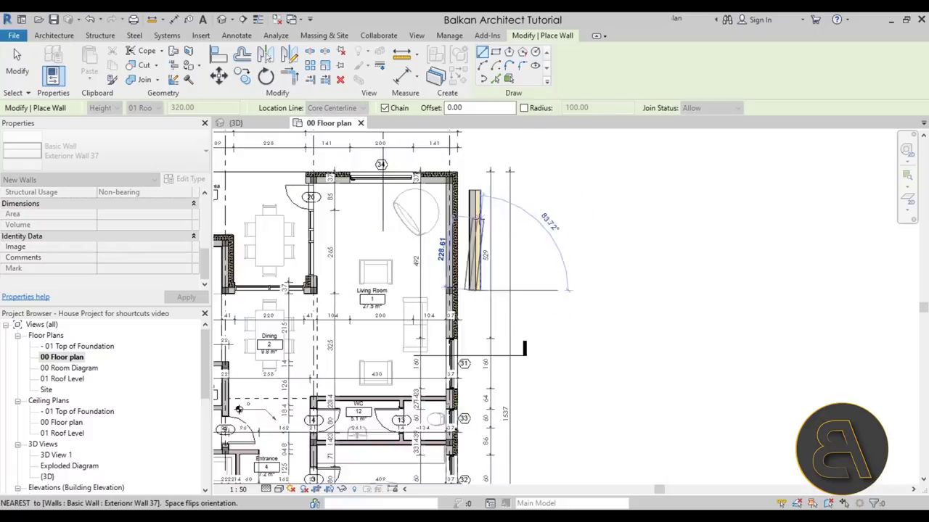
pyautogui.press('Escape')
pyautogui.press('Escape')
# Step: Select the new wall and check that its type matches the existing exterior wall
pyautogui.click(473, 218)
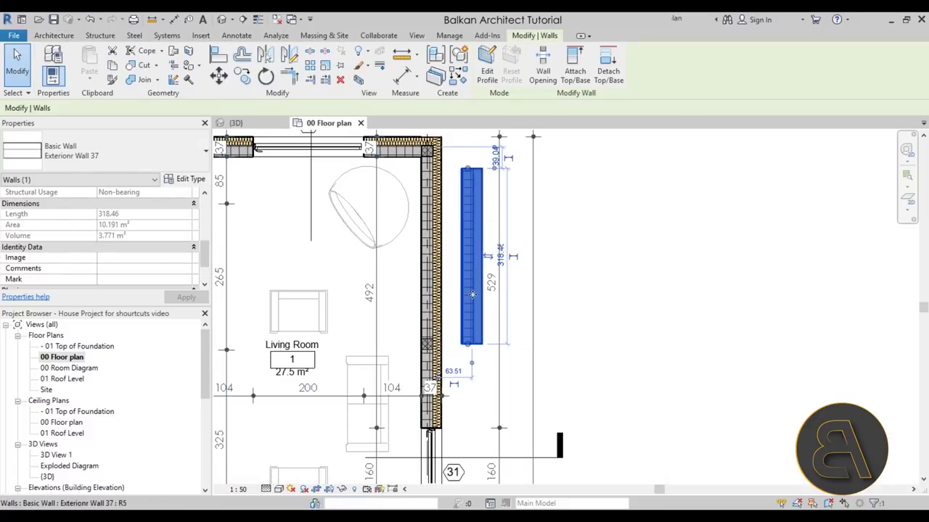
pyautogui.click(599, 272)
pyautogui.click(470, 250)
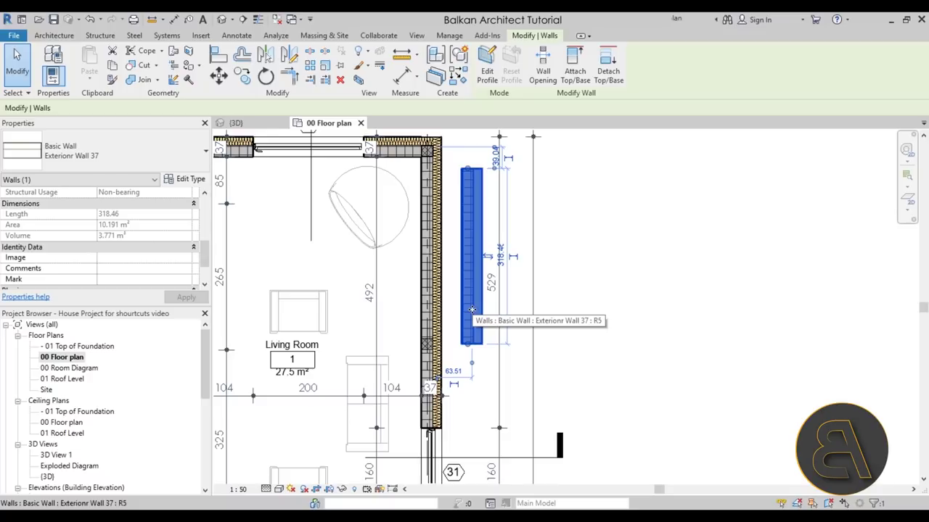
pyautogui.press('Escape')
# Step: Use Create Similar on window 31 to place another 1800x1600 ALU window in the living room's exterior wall, about 370 cm from window 31
pyautogui.scroll(-2, 472, 309)
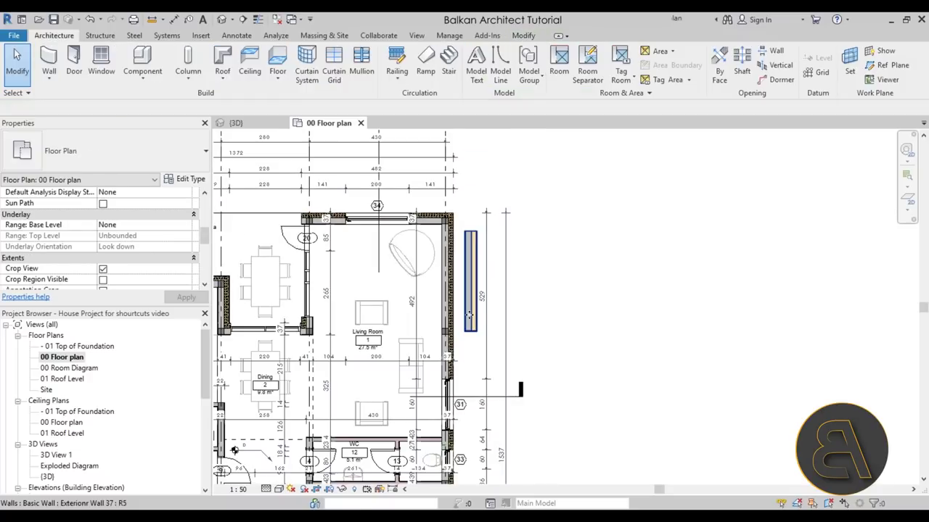
pyautogui.moveTo(412, 258); pyautogui.dragTo(413, 196, button='middle')
pyautogui.scroll(2, 450, 344)
pyautogui.moveTo(461, 430); pyautogui.dragTo(450, 250, button='middle')
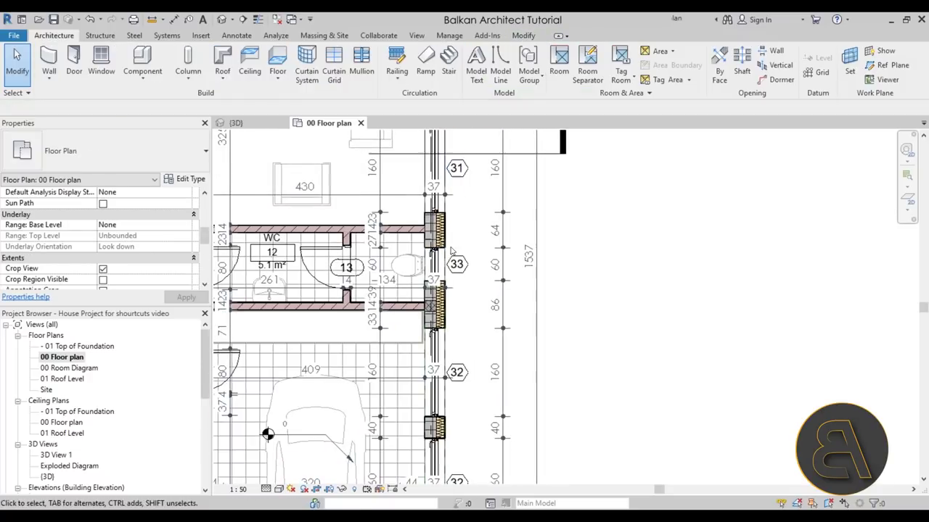
pyautogui.click(434, 261)
pyautogui.scroll(-1, 461, 349)
pyautogui.moveTo(461, 349); pyautogui.dragTo(456, 458, button='middle')
pyautogui.press('Escape')
pyautogui.click(438, 304)
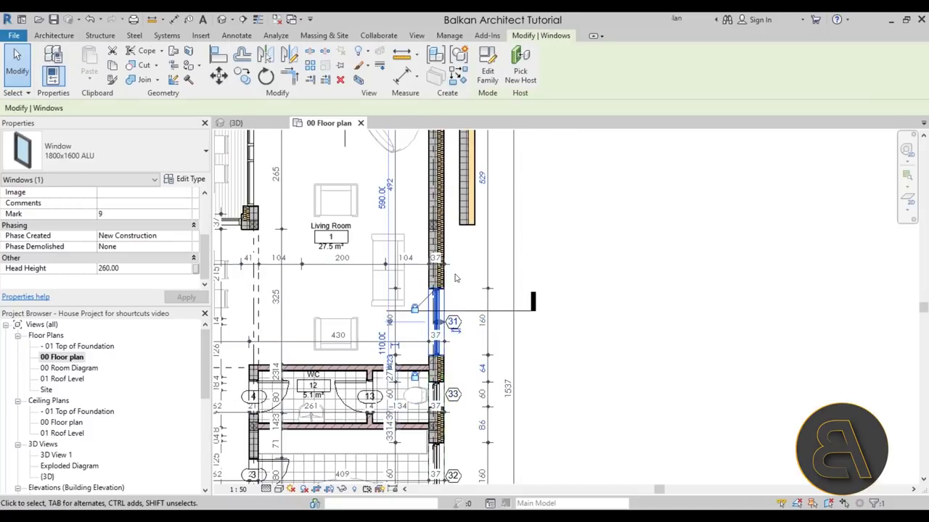
pyautogui.press('c')
pyautogui.press('s')
pyautogui.moveTo(445, 189); pyautogui.dragTo(451, 267, button='middle')
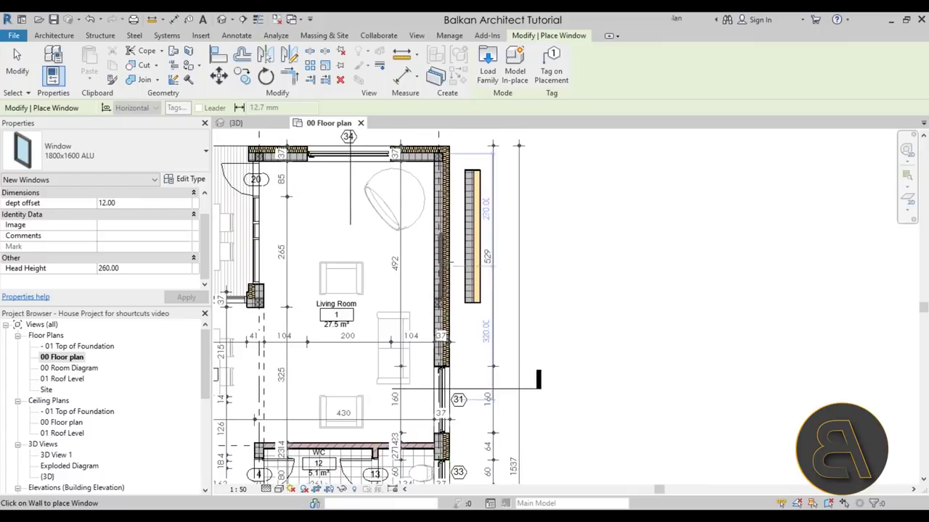
pyautogui.scroll(-3, 564, 257)
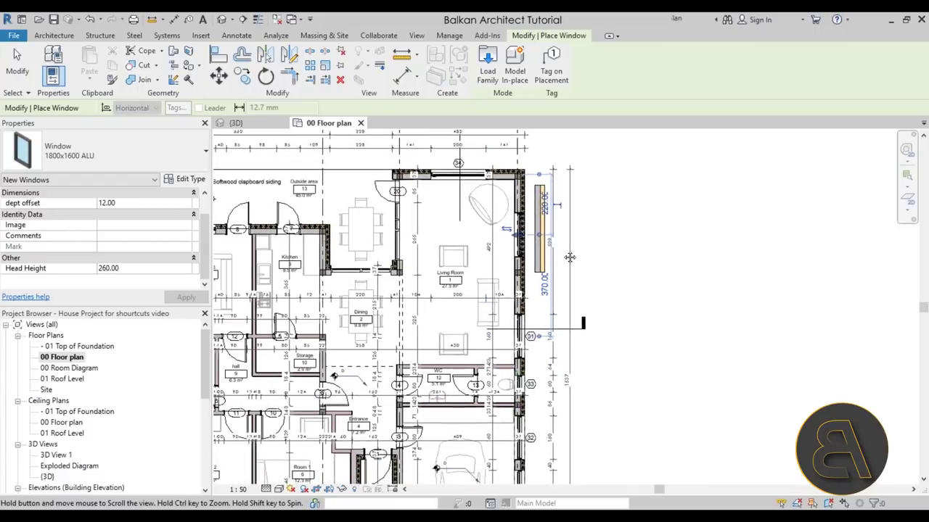
pyautogui.press('Escape')
pyautogui.press('Escape')
# Step: Use Create Similar on the kitchen's exterior Door_glass to place another in the living room's long exterior wall, about 150 cm from the new window
pyautogui.click(352, 213)
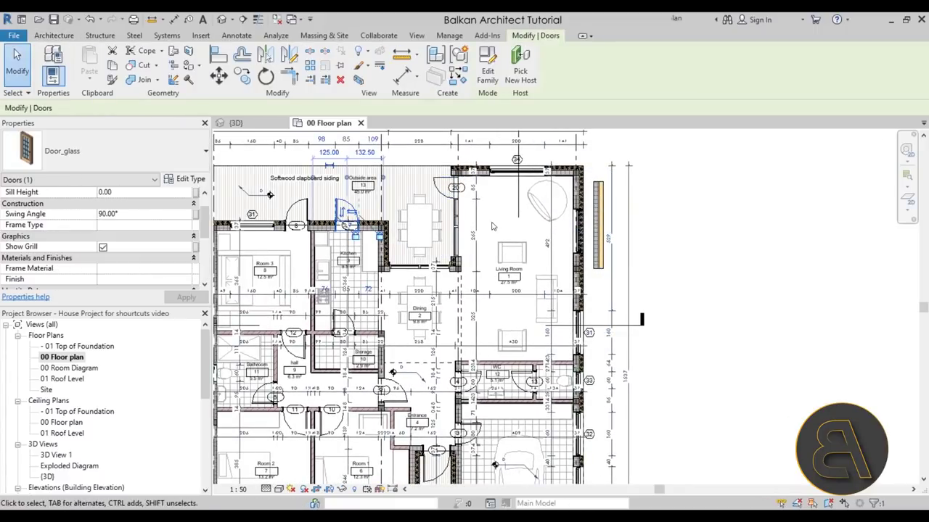
pyautogui.press('c')
pyautogui.press('s')
pyautogui.scroll(2, 592, 224)
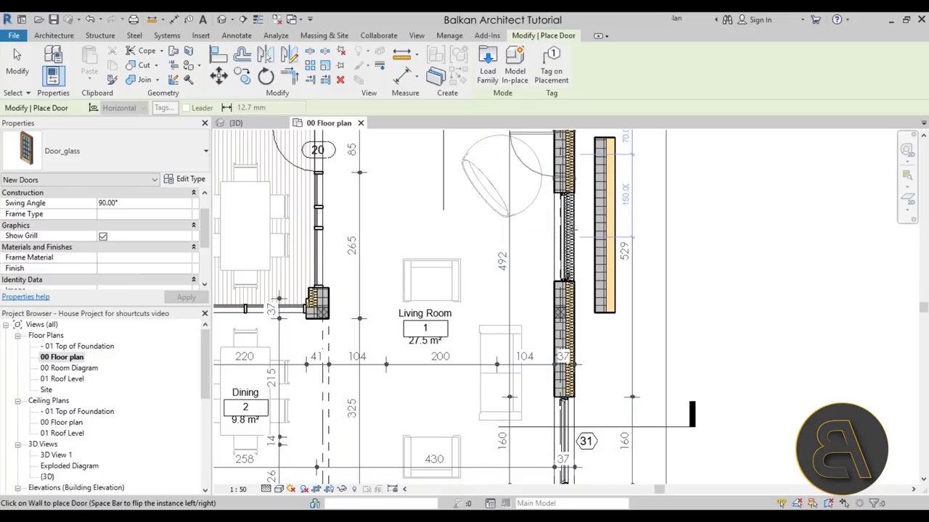
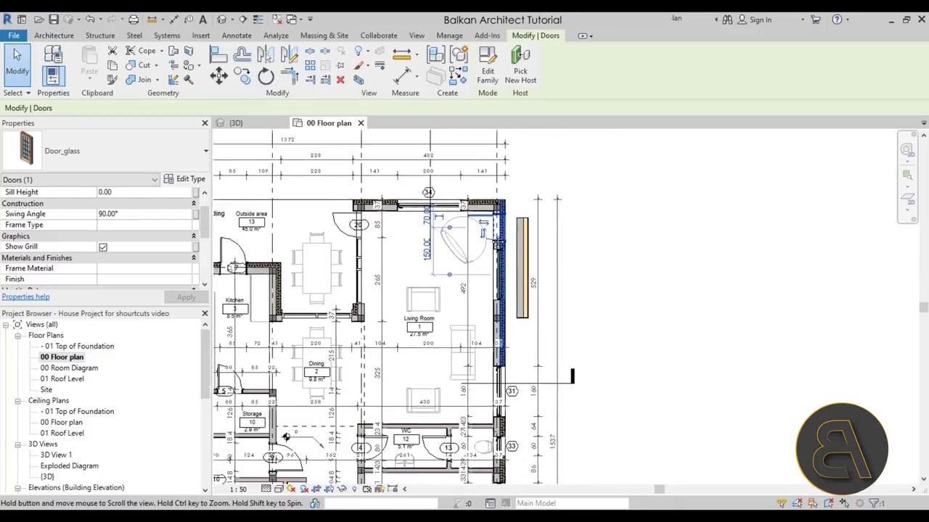
pyautogui.press('Escape')
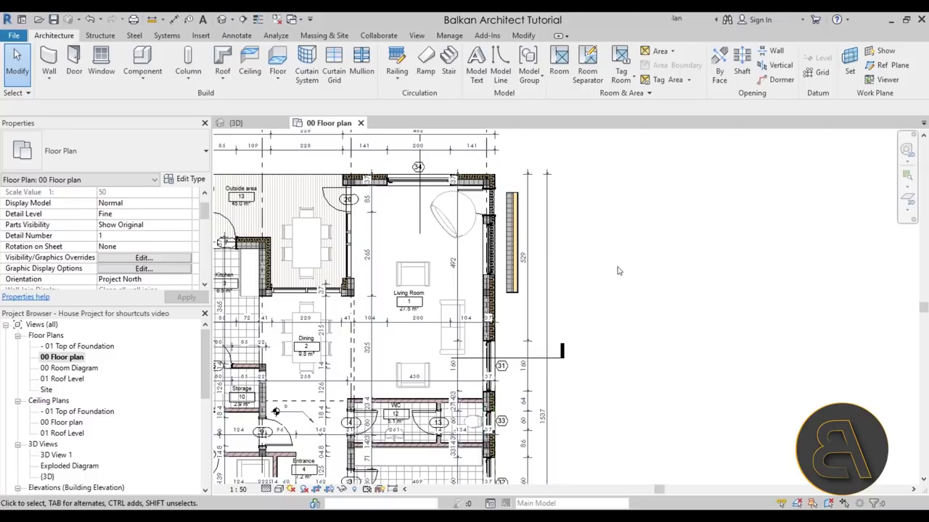
pyautogui.scroll(-3, 584, 268)
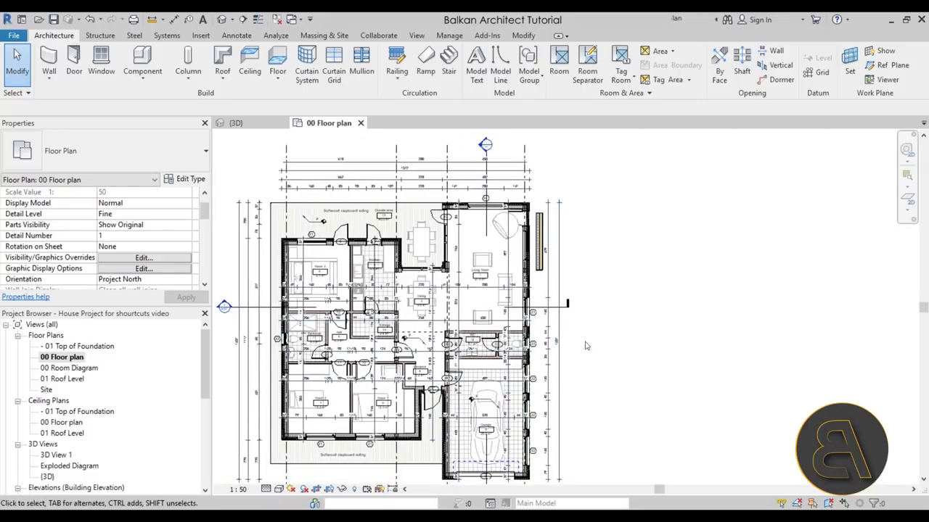
# Step: Select the four 200 x 200mm concrete square columns at the outer corners of Room 3, the kitchen and the dining area
pyautogui.scroll(1, 624, 375)
pyautogui.scroll(3, 303, 269)
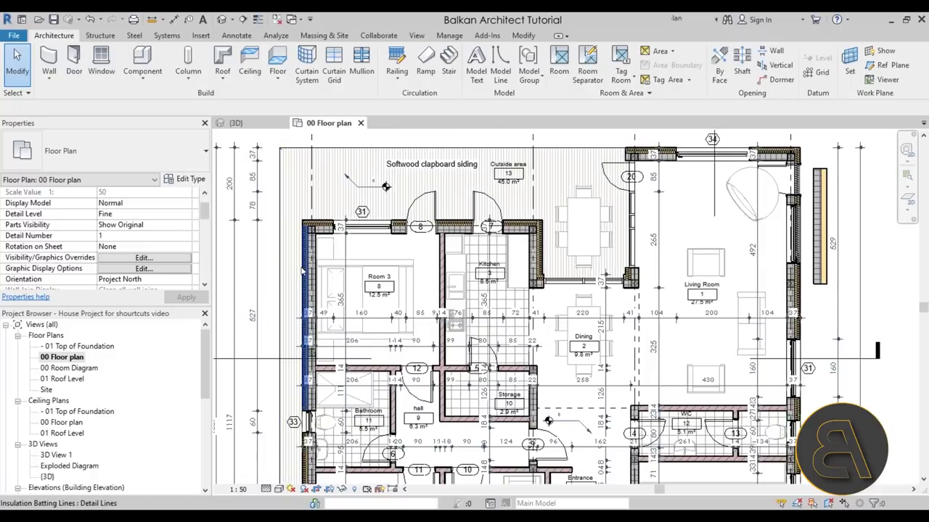
pyautogui.click(310, 275)
pyautogui.scroll(3, 312, 273)
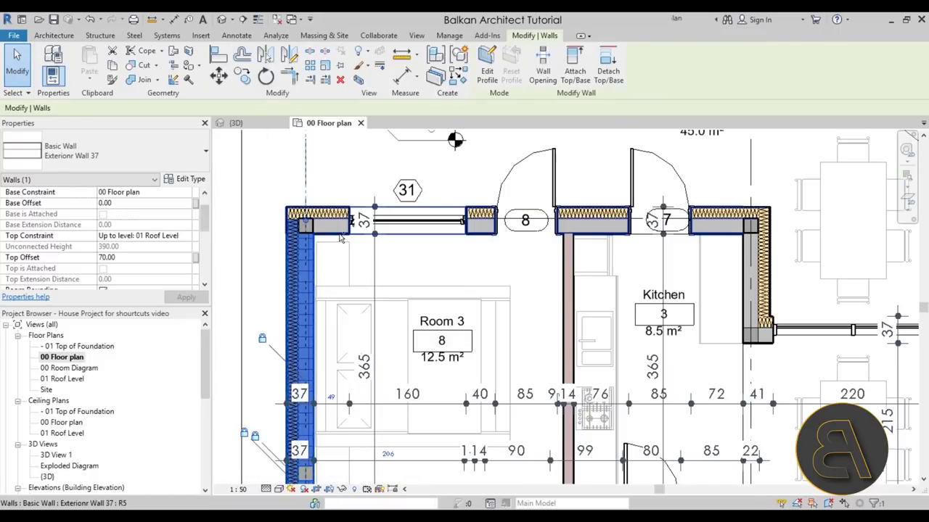
pyautogui.press('Escape')
pyautogui.click(305, 226)
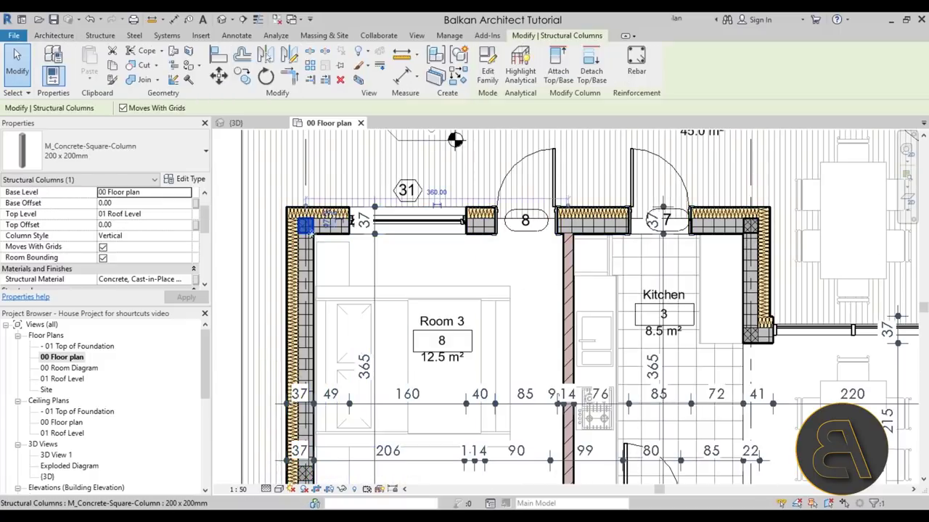
pyautogui.scroll(-2, 305, 227)
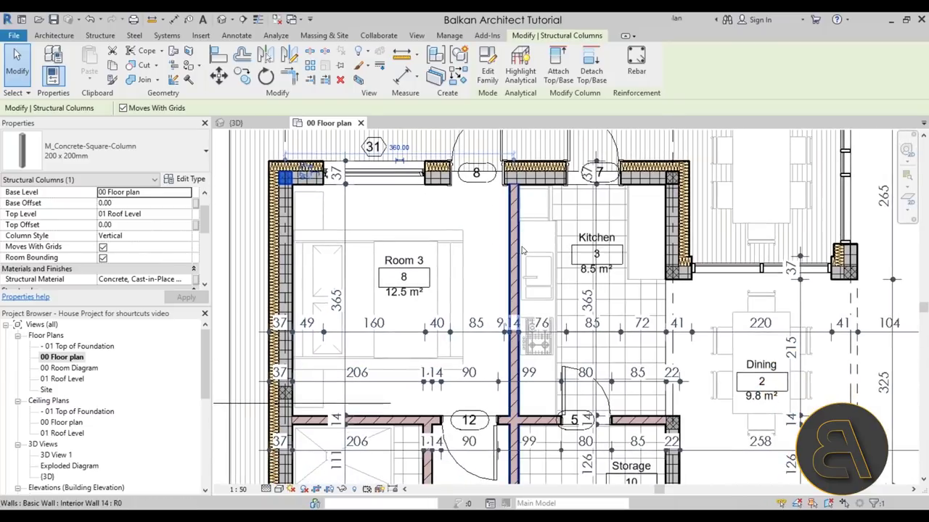
pyautogui.keyDown('ctrl'); pyautogui.click(675, 177); pyautogui.keyUp('ctrl')
pyautogui.keyDown('ctrl'); pyautogui.click(672, 272); pyautogui.keyUp('ctrl')
pyautogui.keyDown('ctrl'); pyautogui.click(848, 272); pyautogui.keyUp('ctrl')
pyautogui.scroll(-2, 617, 263)
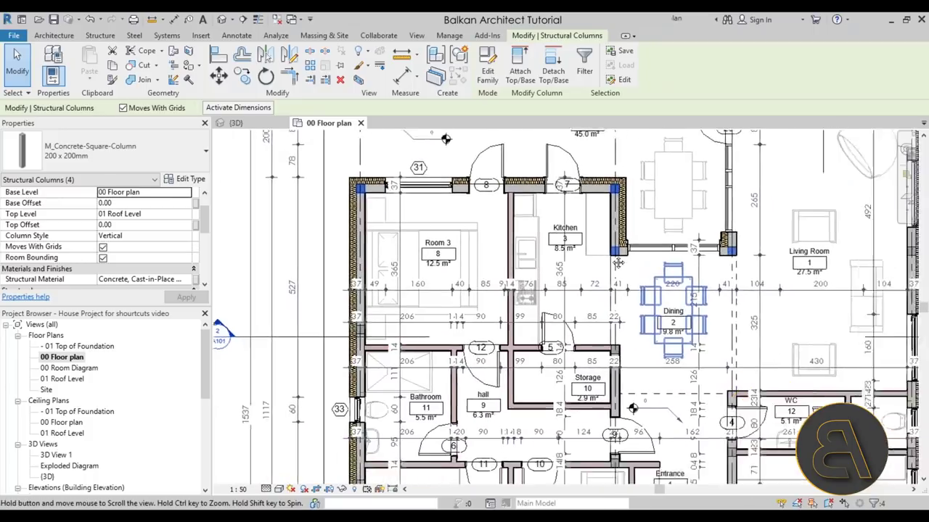
# Step: Clear the selection and recall the previous selection of the four concrete columns in the floor plan
pyautogui.moveTo(617, 262); pyautogui.dragTo(547, 252, button='middle')
pyautogui.press('Escape')
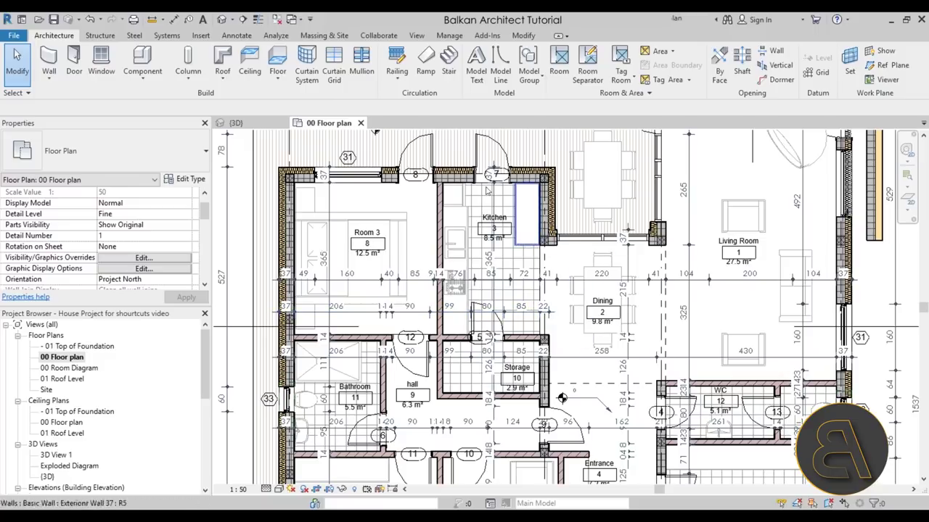
pyautogui.moveTo(576, 263); pyautogui.dragTo(570, 273, button='middle')
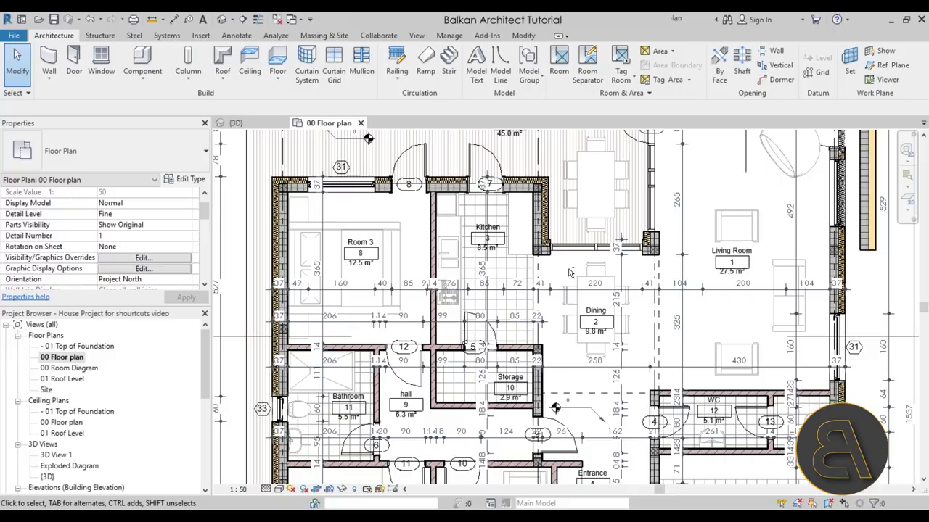
pyautogui.hotkey('ctrl', 'Left')
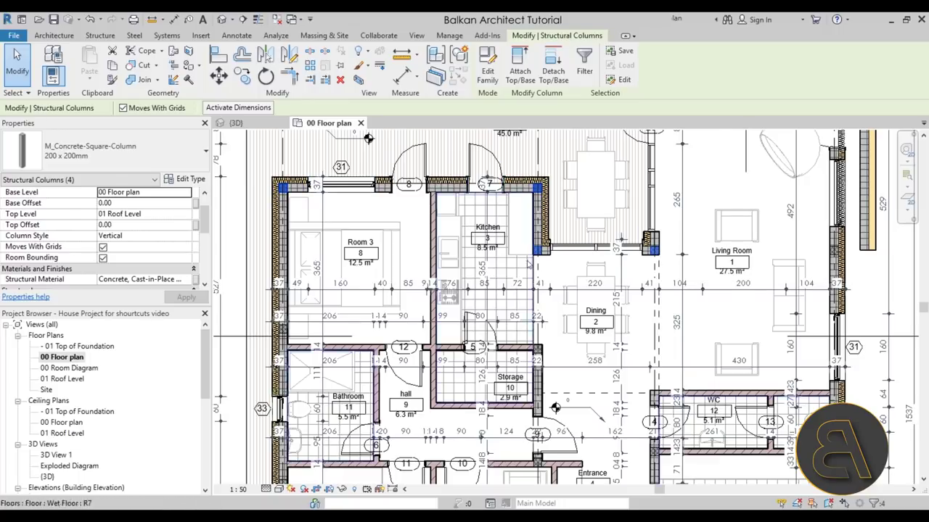
pyautogui.scroll(-3, 660, 254)
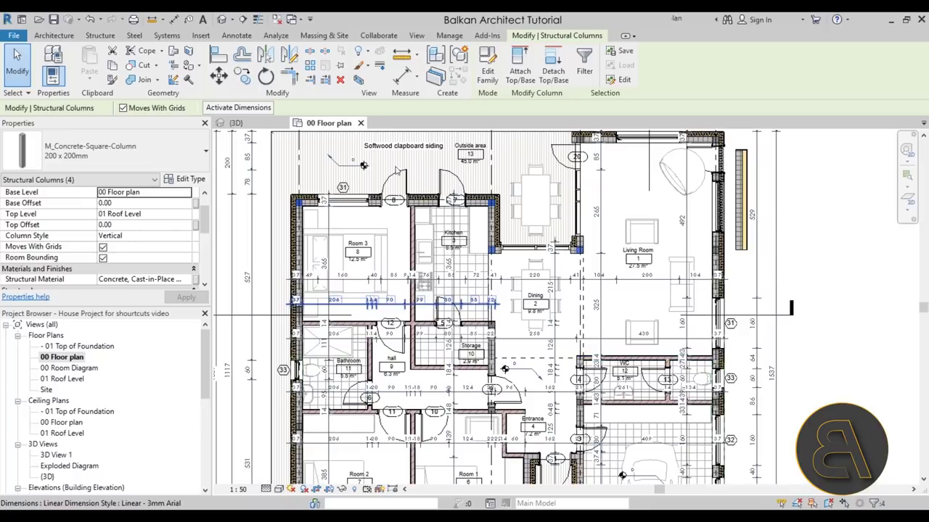
# Step: In the {3D} view, clear the column selection, recall it with the previous-selection command, look around the house and clear it again
pyautogui.click(235, 122)
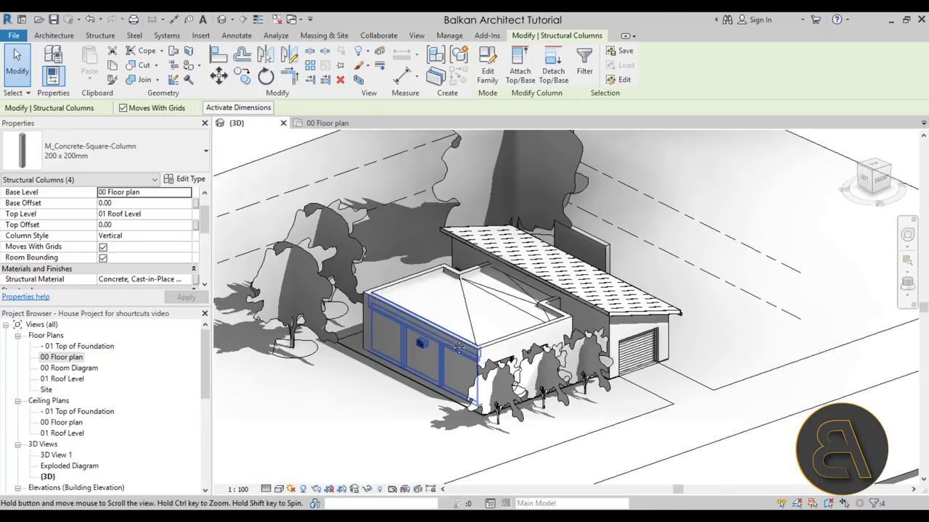
pyautogui.moveTo(460, 323); pyautogui.dragTo(467, 288, button='middle')
pyautogui.click(410, 379)
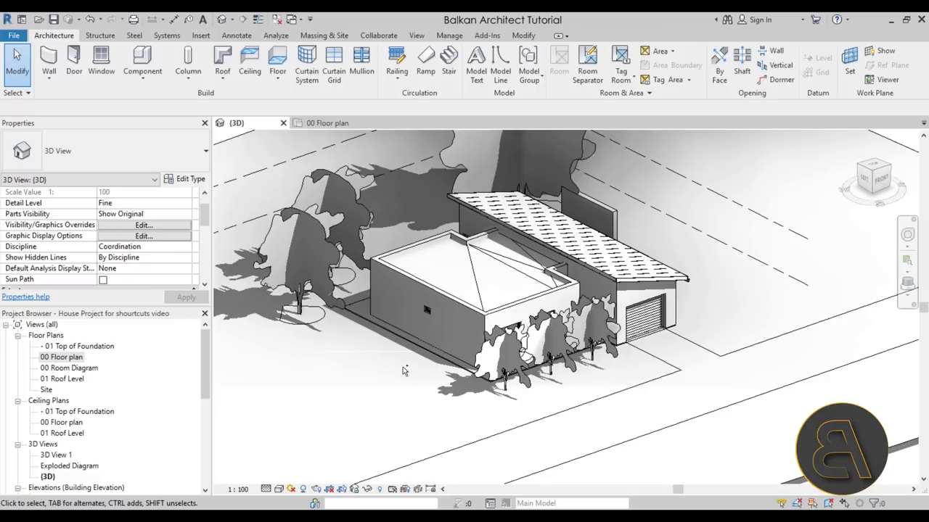
pyautogui.hotkey('ctrl', 'Left')
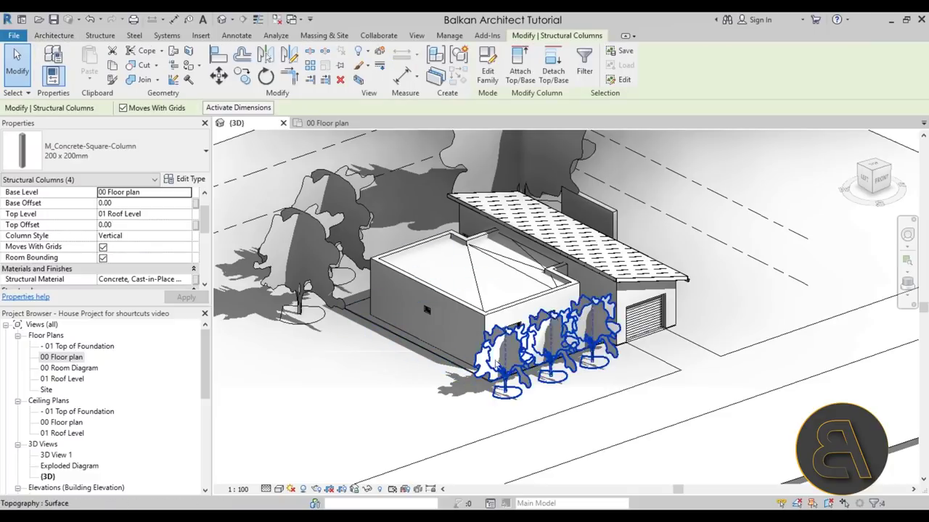
pyautogui.keyDown('shift'); pyautogui.moveTo(377, 353); pyautogui.dragTo(625, 368, button='middle'); pyautogui.keyUp('shift')
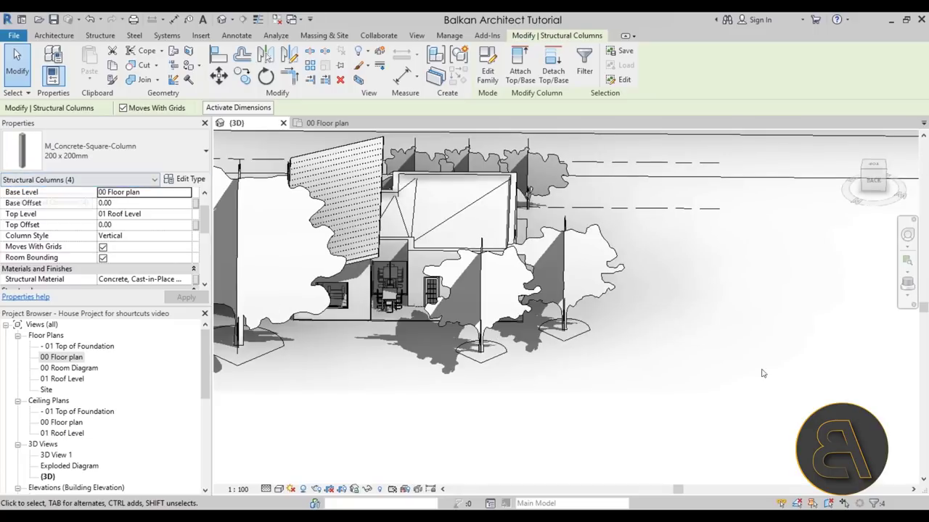
pyautogui.keyDown('shift'); pyautogui.moveTo(696, 312); pyautogui.dragTo(389, 334, button='middle'); pyautogui.keyUp('shift')
pyautogui.click(388, 334)
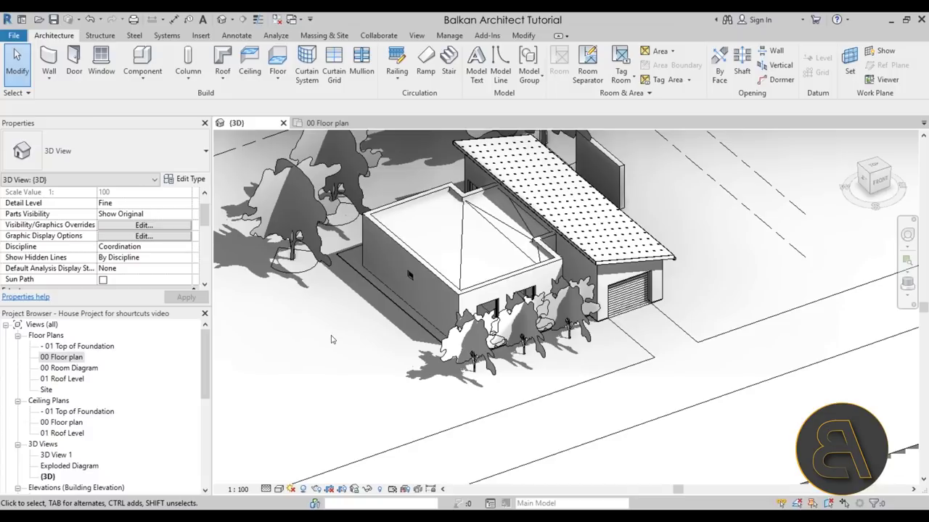
# Step: Return to the 00 Floor plan view and examine the line weights at the wall corner between the dining area and living room
pyautogui.click(327, 123)
pyautogui.moveTo(431, 236); pyautogui.dragTo(418, 266, button='middle')
pyautogui.moveTo(350, 280); pyautogui.dragTo(362, 278, button='middle')
pyautogui.scroll(3, 298, 229)
pyautogui.scroll(-2, 456, 284)
pyautogui.moveTo(489, 285); pyautogui.dragTo(429, 306, button='middle')
pyautogui.scroll(4, 473, 319)
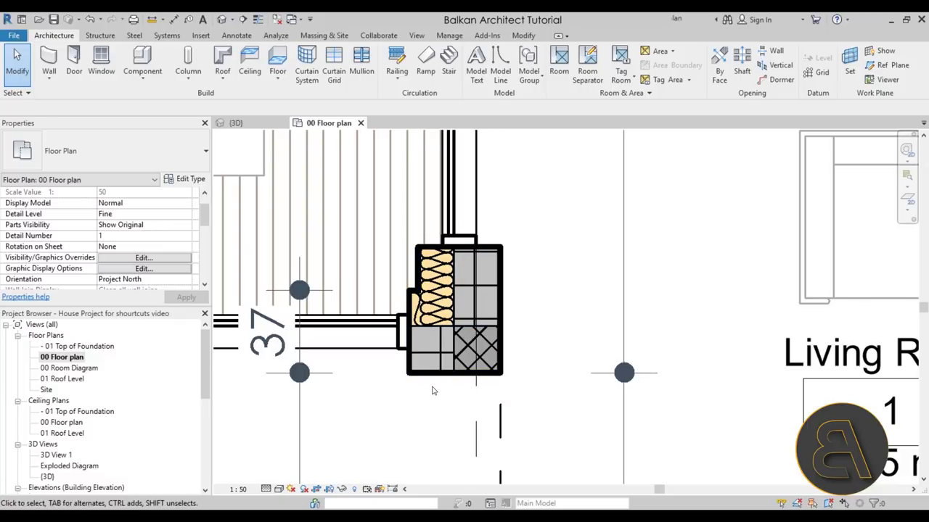
pyautogui.scroll(-1, 434, 391)
pyautogui.scroll(3, 453, 281)
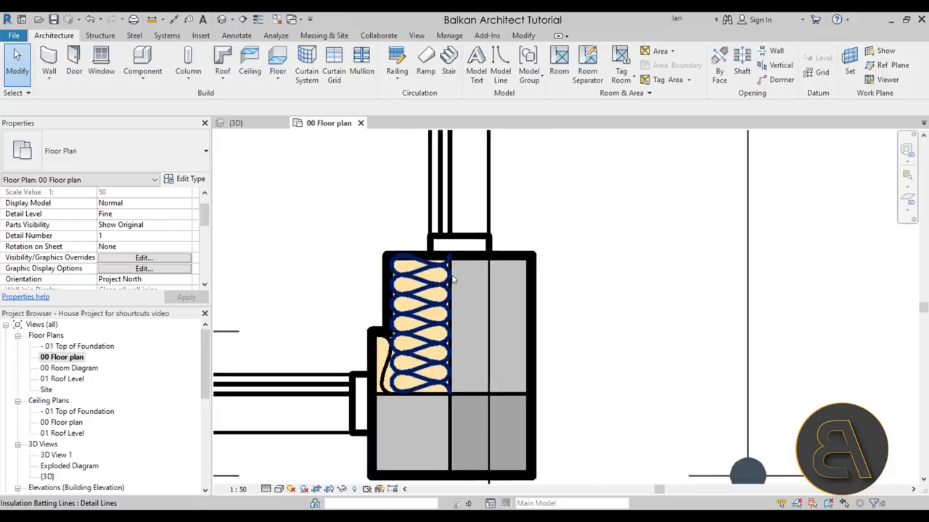
pyautogui.scroll(1, 451, 280)
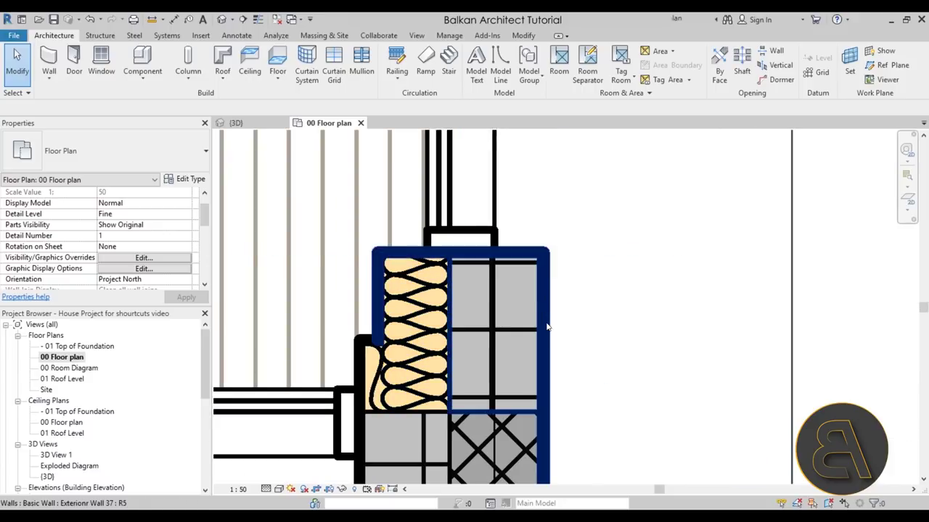
pyautogui.scroll(-2, 559, 319)
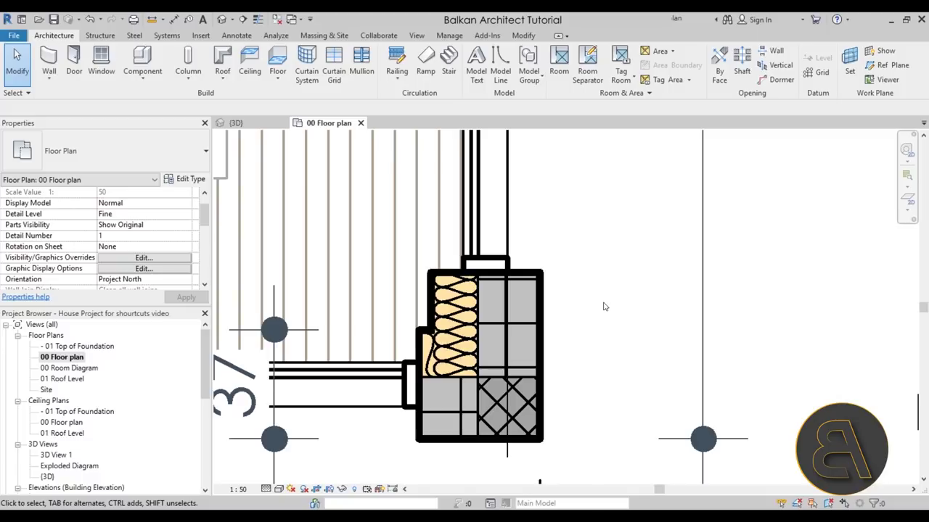
# Step: Toggle Thin Lines on, off and on again to compare the line display at the wall corner
pyautogui.press('t')
pyautogui.press('l')
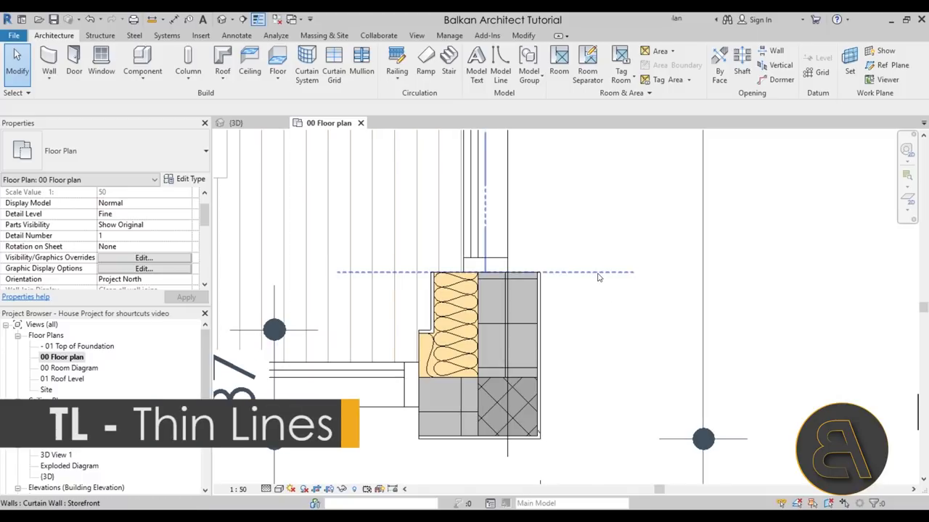
pyautogui.press('t')
pyautogui.press('l')
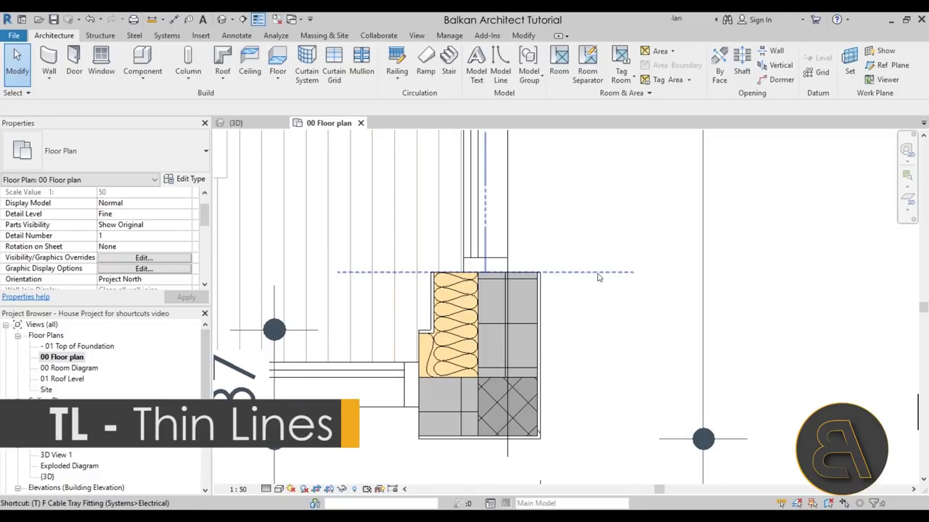
pyautogui.press('t')
pyautogui.press('l')
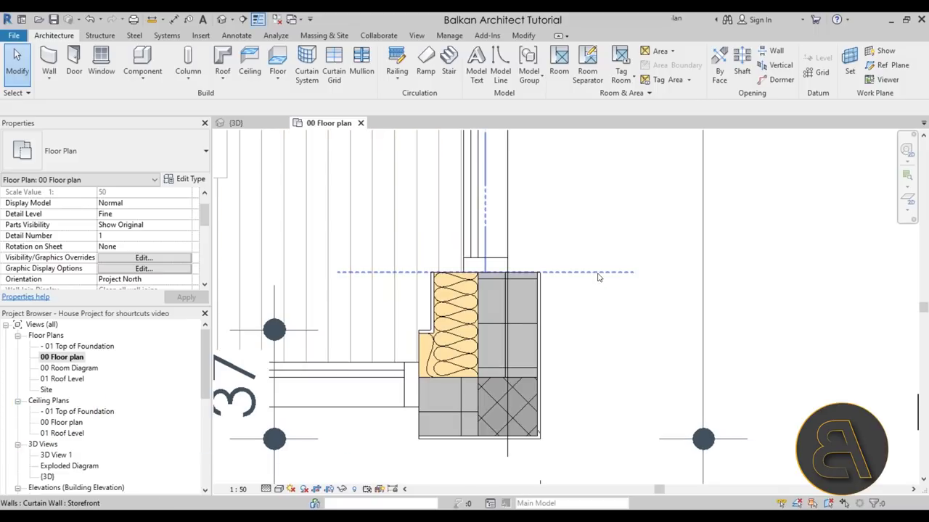
pyautogui.press('l')
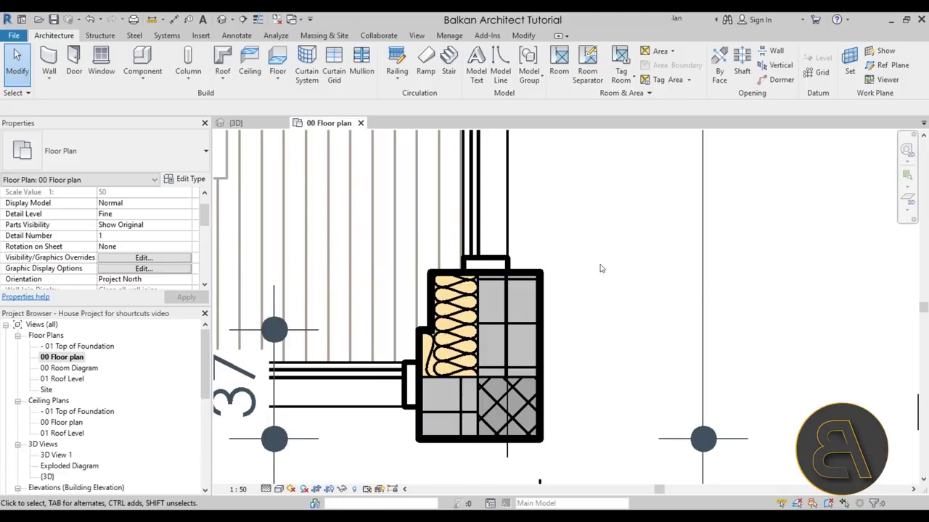
pyautogui.press('t')
pyautogui.press('l')
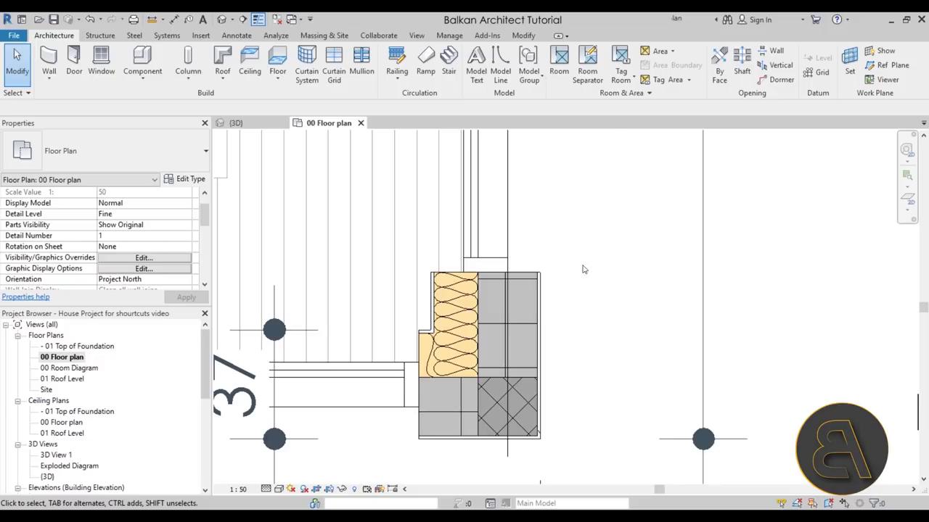
# Step: Examine the living room's glazed wall and the insulated wall corner with Thin Lines on
pyautogui.scroll(-3, 588, 269)
pyautogui.scroll(-1, 479, 261)
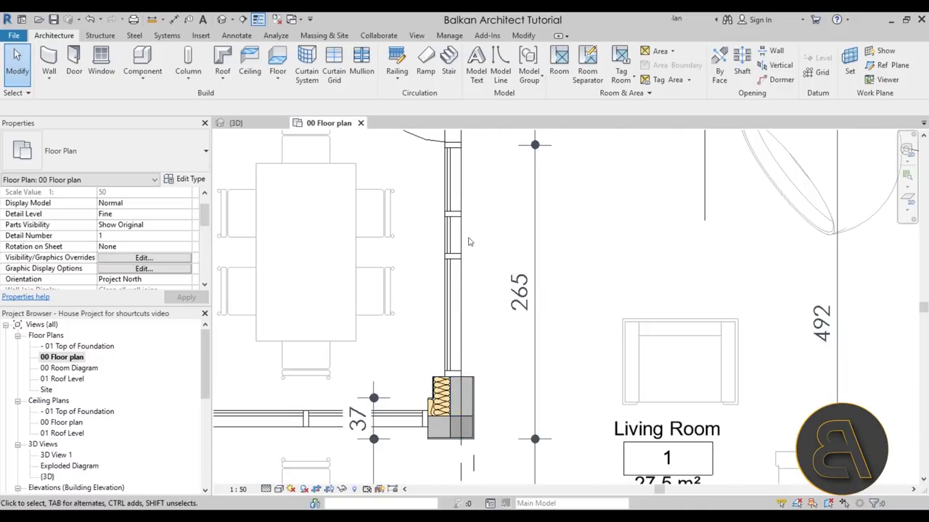
pyautogui.moveTo(469, 242); pyautogui.dragTo(465, 414, button='middle')
pyautogui.scroll(-1, 500, 290)
pyautogui.moveTo(486, 351); pyautogui.dragTo(473, 105, button='middle')
pyautogui.scroll(4, 466, 241)
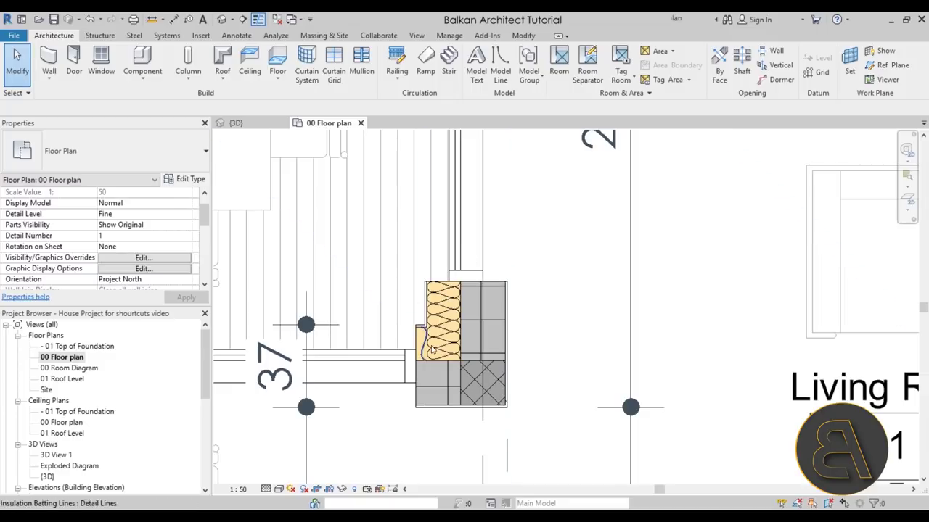
pyautogui.scroll(4, 467, 294)
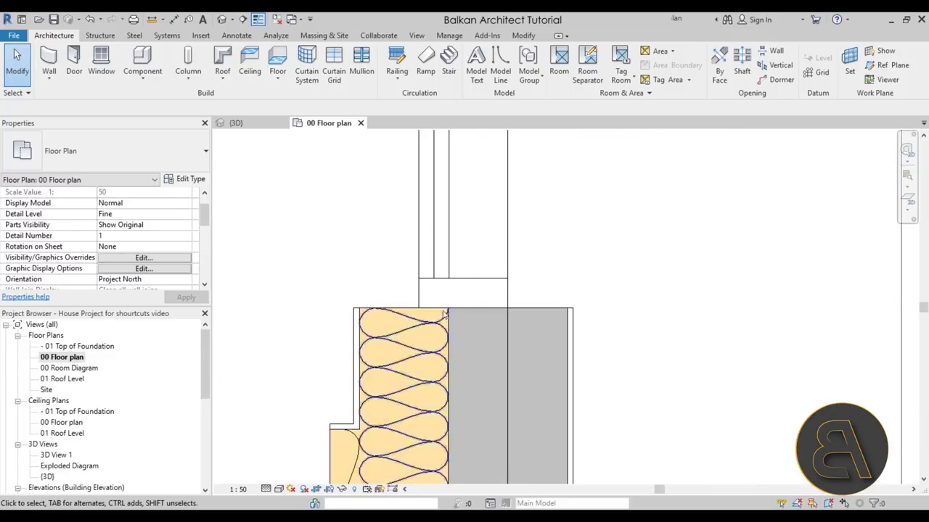
pyautogui.scroll(-1, 435, 250)
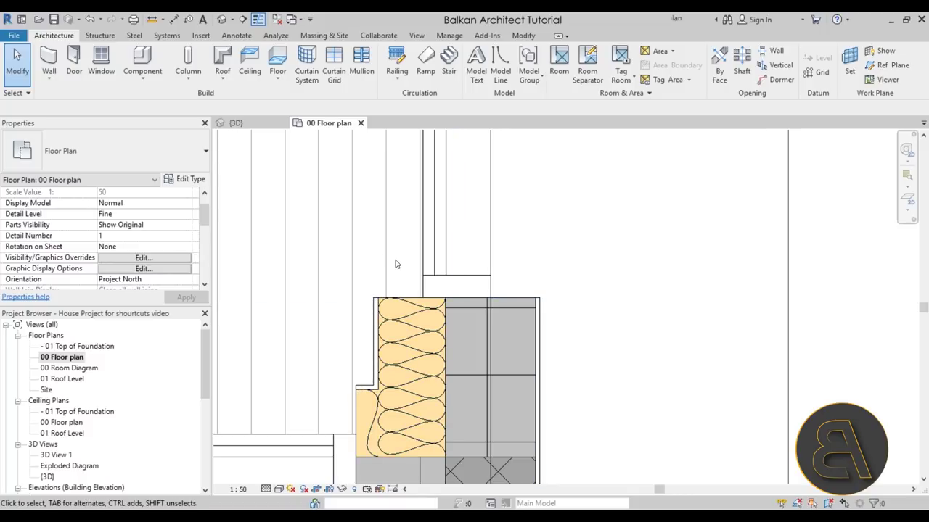
# Step: Turn Thin Lines off and view the whole floor plan with its real line weights
pyautogui.press('t')
pyautogui.press('l')
pyautogui.scroll(-2, 403, 248)
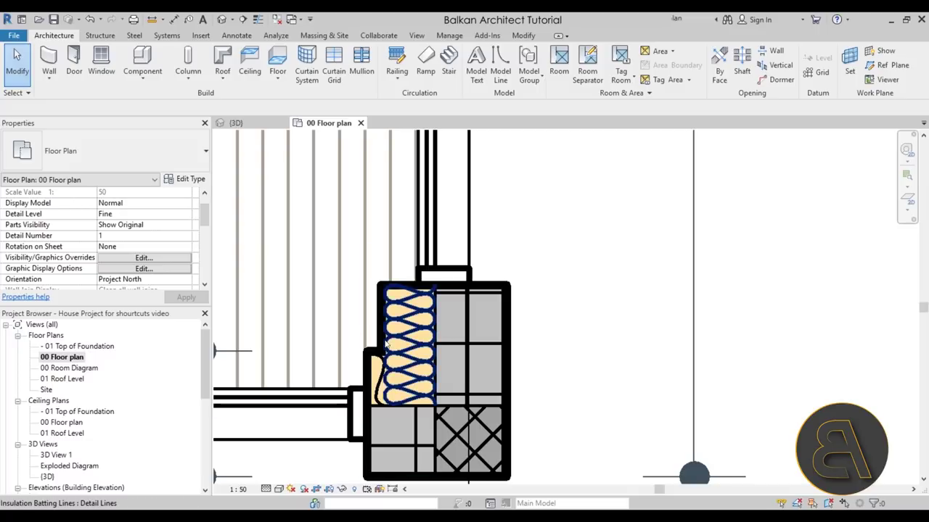
pyautogui.scroll(-4, 520, 211)
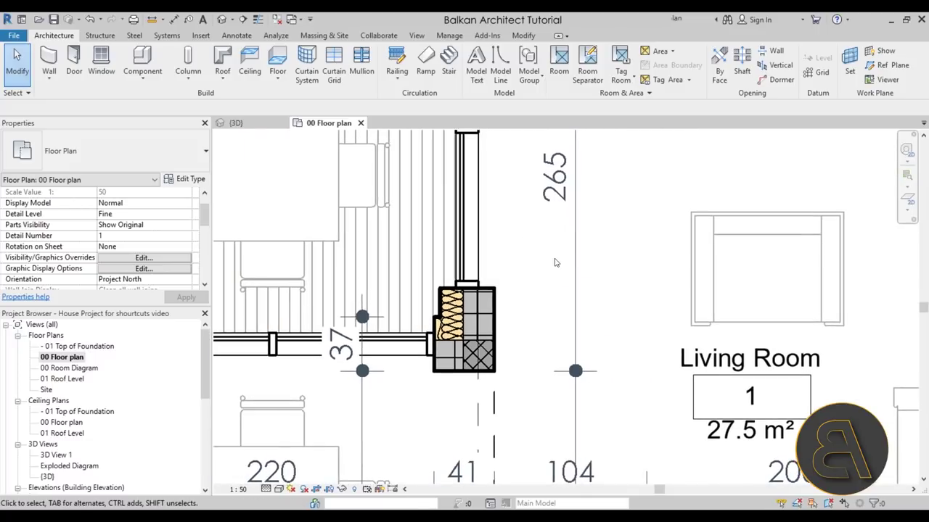
pyautogui.scroll(-1, 529, 279)
pyautogui.scroll(-2, 536, 290)
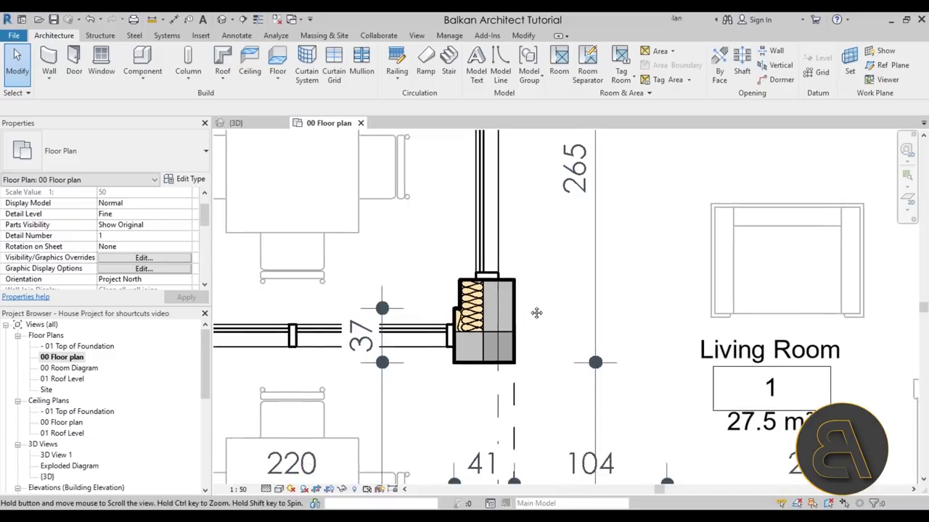
pyautogui.scroll(-6, 535, 293)
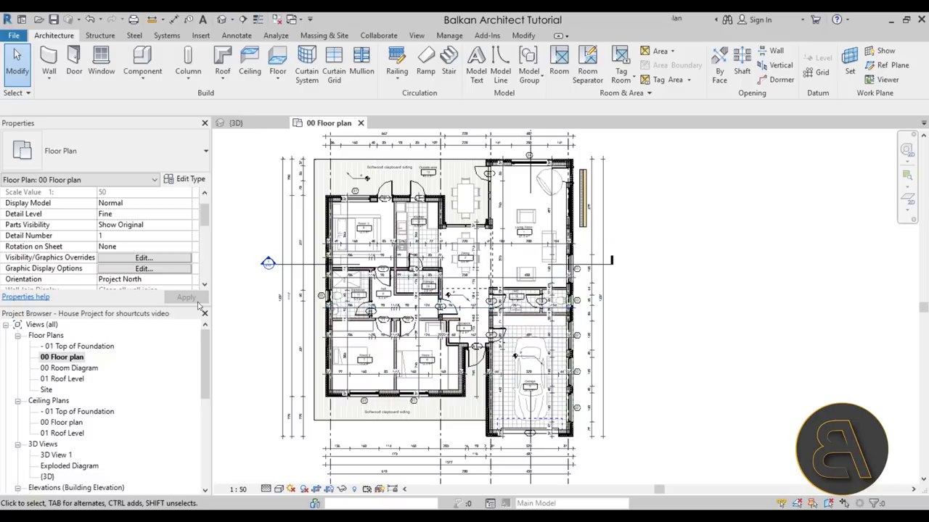
# Step: Review the floor plan's view properties and those of the insulation batting line in Room 3's exterior wall, clearing the selection at the end
pyautogui.scroll(-5, 119, 244)
pyautogui.scroll(5, 119, 245)
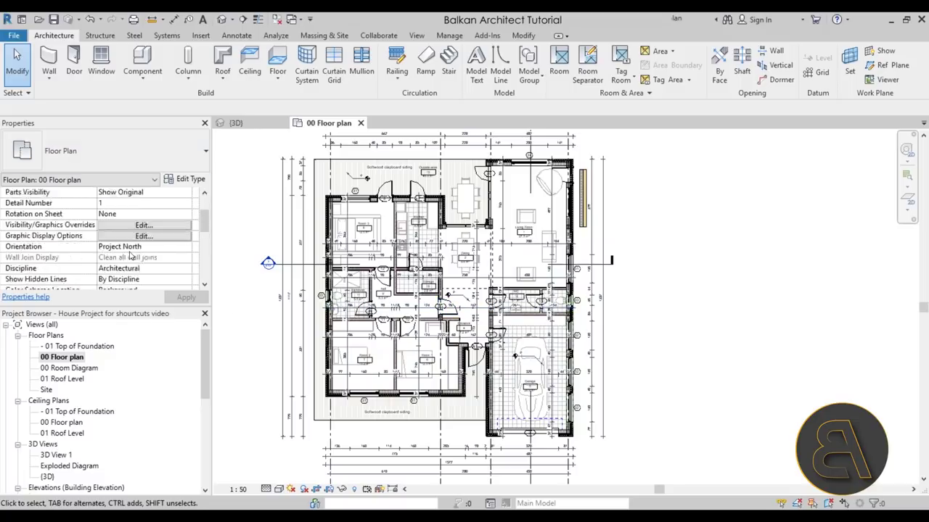
pyautogui.scroll(3, 320, 218)
pyautogui.click(332, 238)
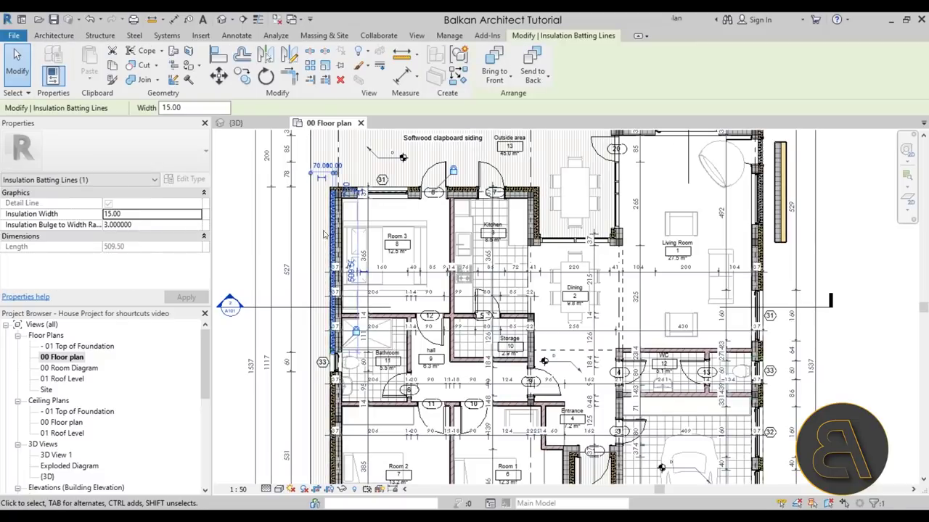
pyautogui.click(319, 228)
pyautogui.scroll(-3, 319, 228)
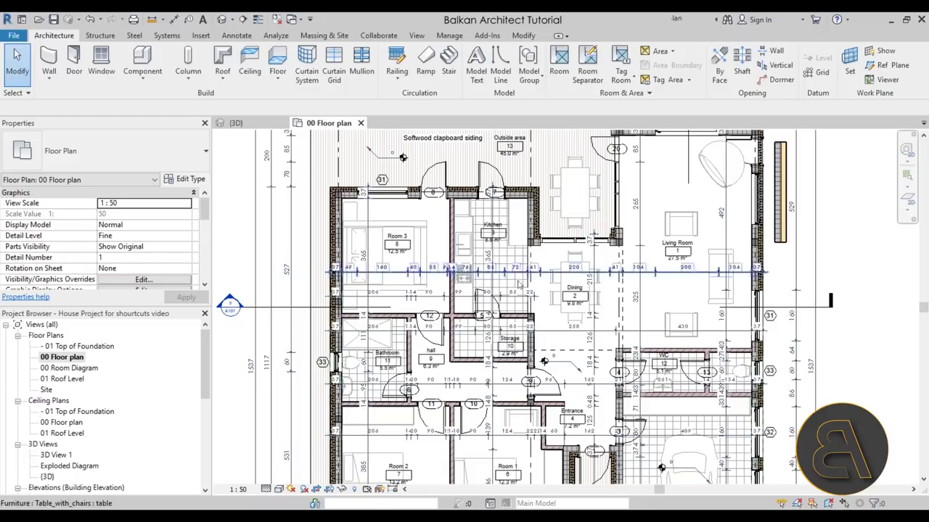
pyautogui.scroll(-2, 618, 334)
pyautogui.moveTo(618, 334); pyautogui.dragTo(572, 311, button='middle')
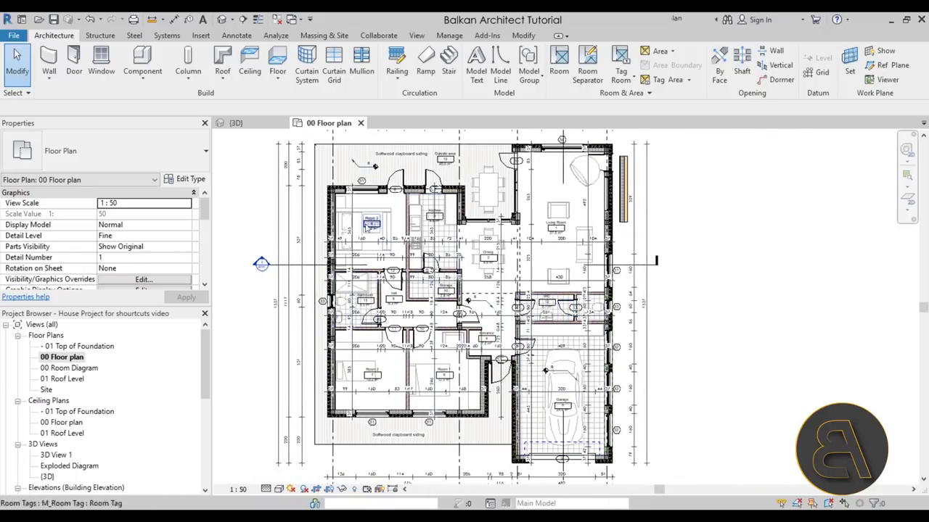
# Step: Open the floor plan's Visibility/Graphic Overrides twice to view the model categories, closing them without changes
pyautogui.scroll(-3, 159, 226)
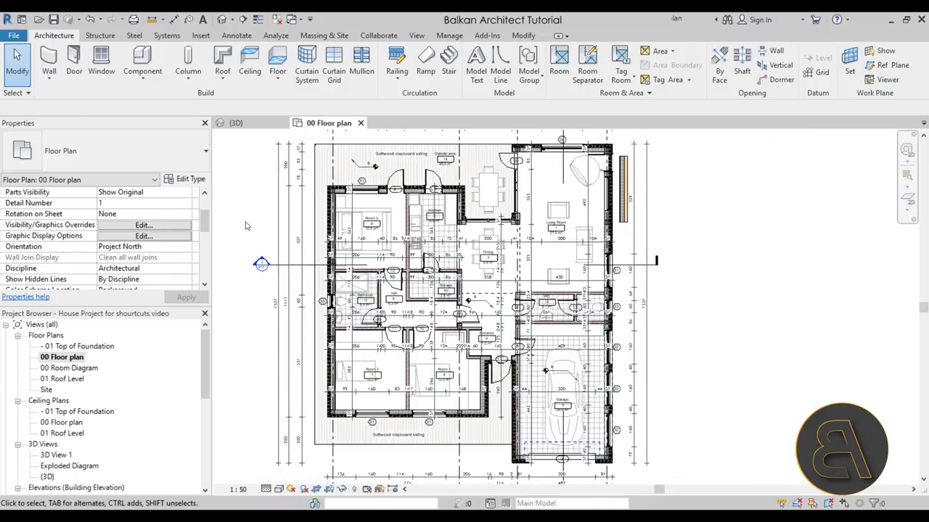
pyautogui.press('v')
pyautogui.press('g')
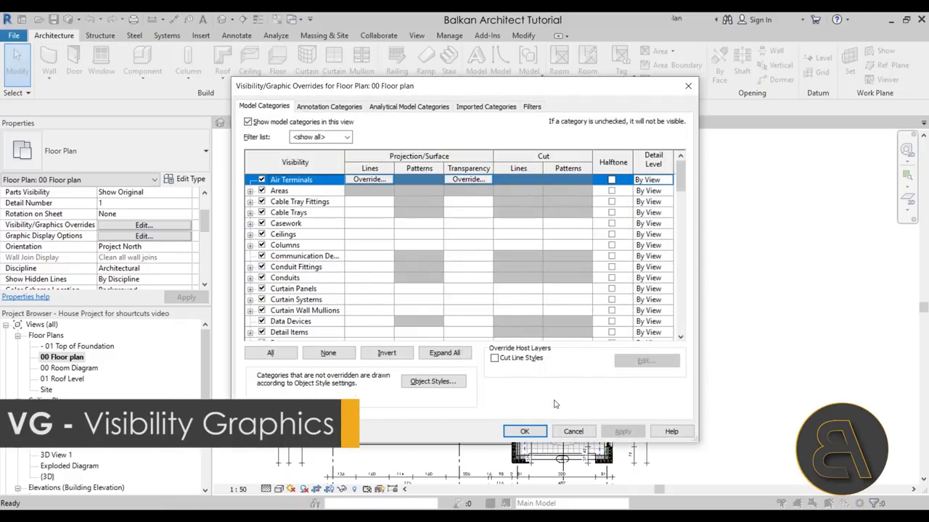
pyautogui.press('Escape')
pyautogui.press('v')
pyautogui.press('g')
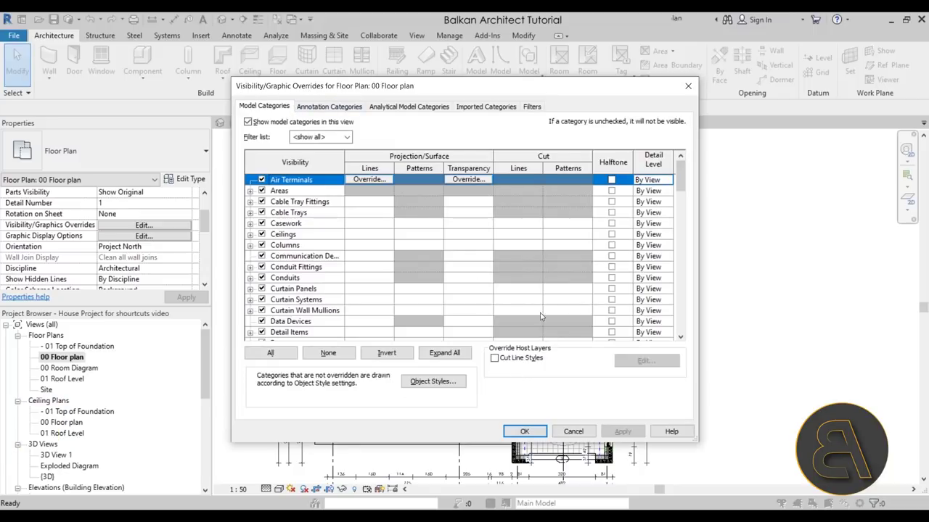
pyautogui.click(573, 432)
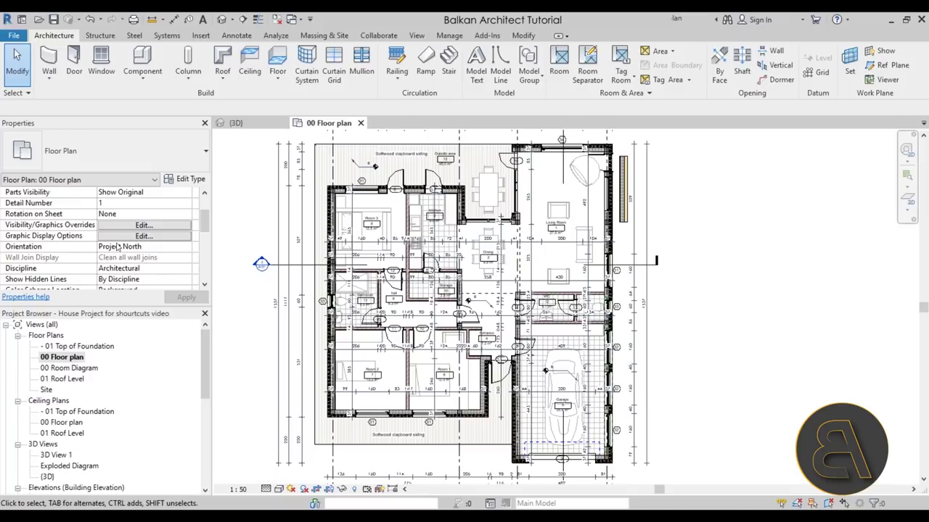
# Step: Look through the floor plan's view properties, from View Range to the Identity Data, and inspect the plan around the bathroom
pyautogui.scroll(-6, 112, 247)
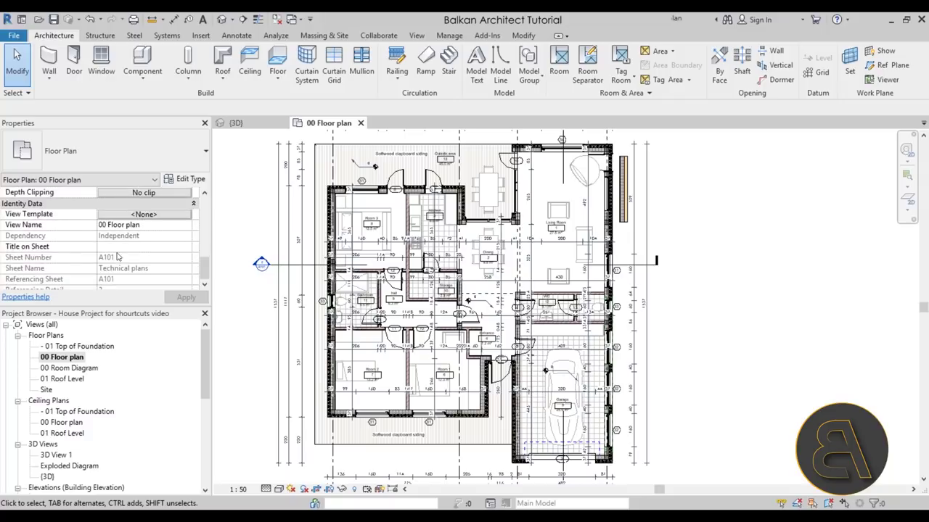
pyautogui.scroll(-3, 111, 275)
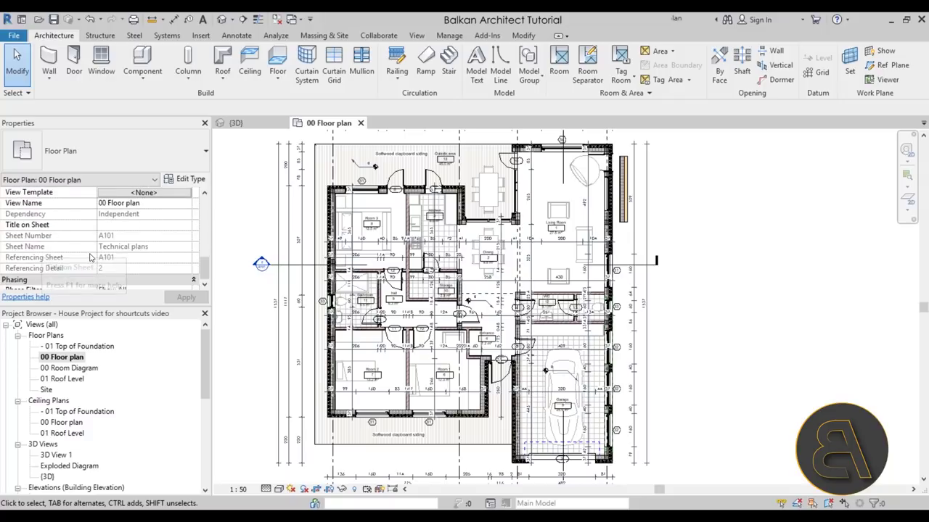
pyautogui.scroll(5, 91, 256)
pyautogui.scroll(-3, 74, 242)
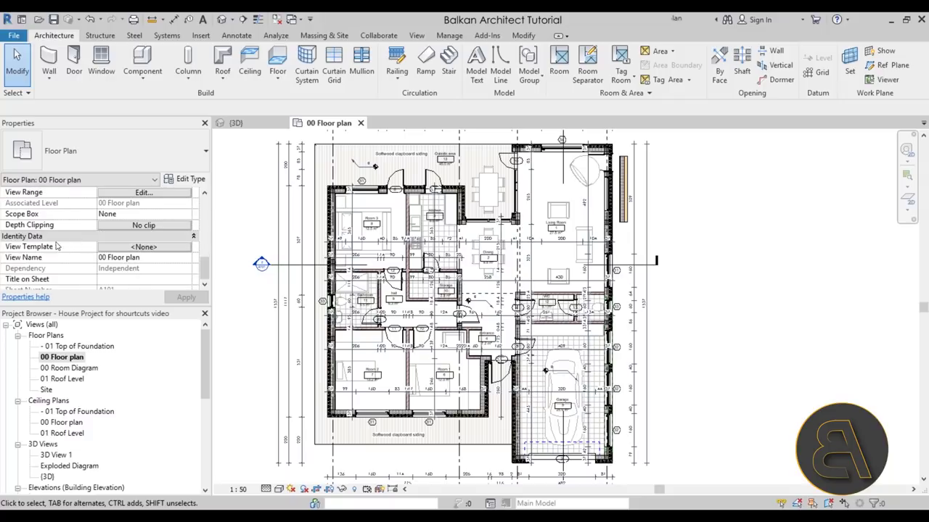
pyautogui.scroll(5, 55, 251)
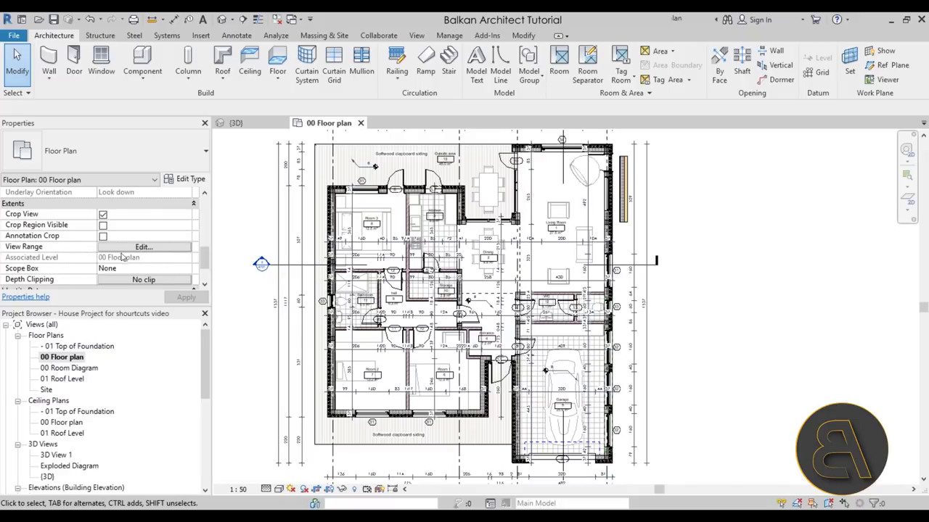
pyautogui.scroll(5, 125, 261)
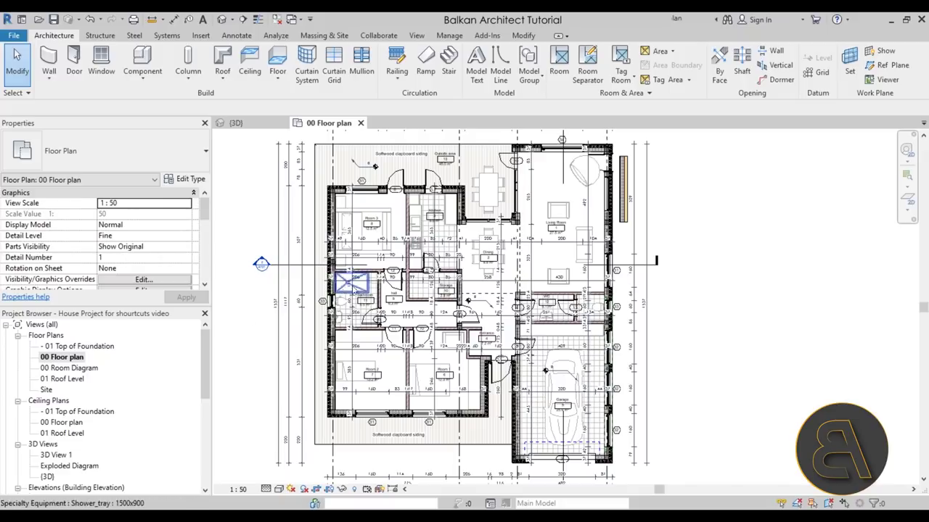
pyautogui.scroll(3, 317, 376)
pyautogui.scroll(-5, 317, 376)
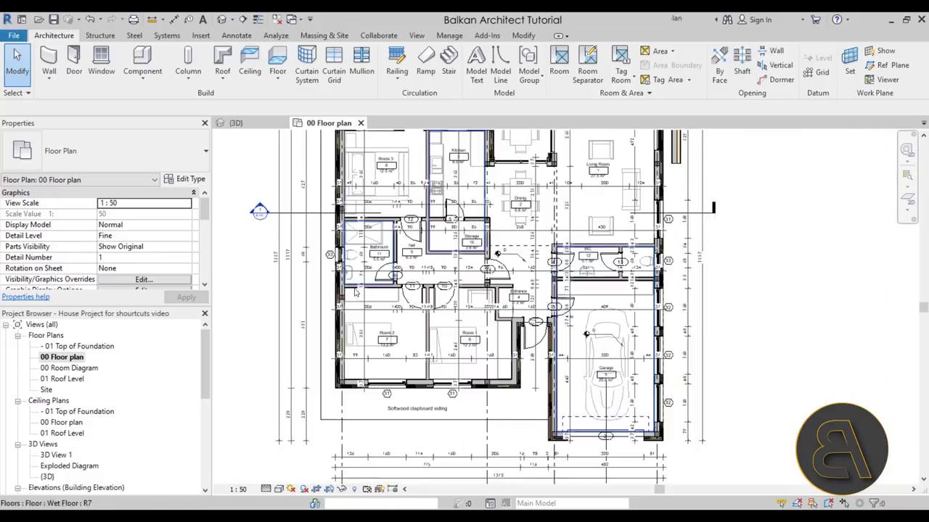
pyautogui.moveTo(268, 319); pyautogui.dragTo(277, 322, button='middle')
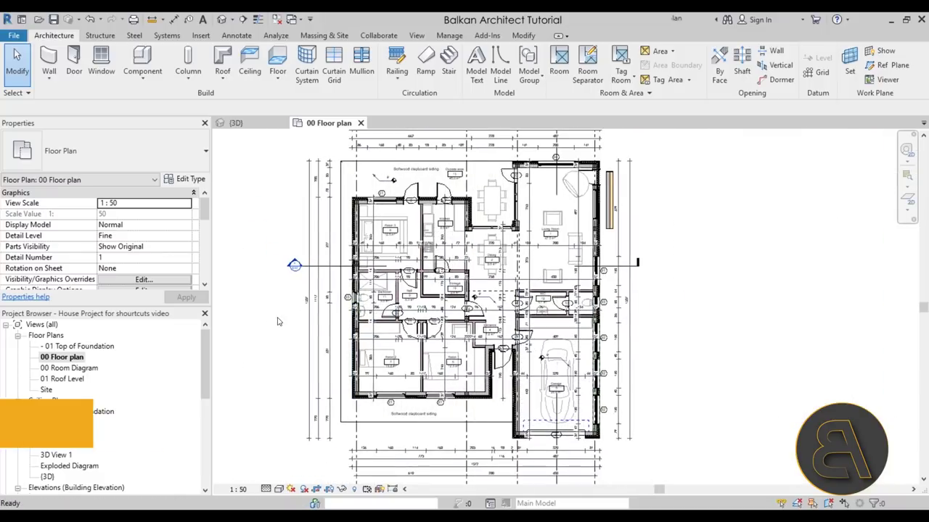
# Step: Open the floor plan's View Range settings to examine the primary range and view depth, and close them without changes
pyautogui.press('v')
pyautogui.press('r')
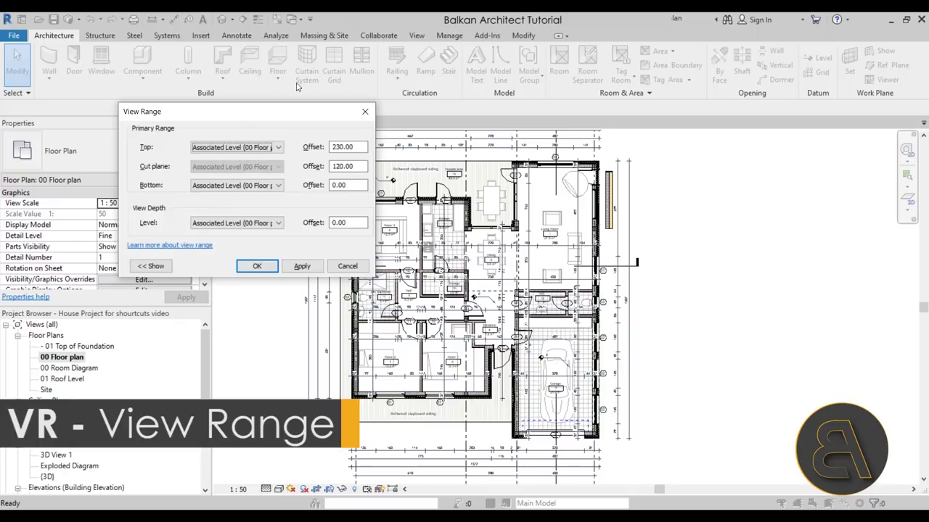
pyautogui.moveTo(229, 121); pyautogui.dragTo(350, 152)
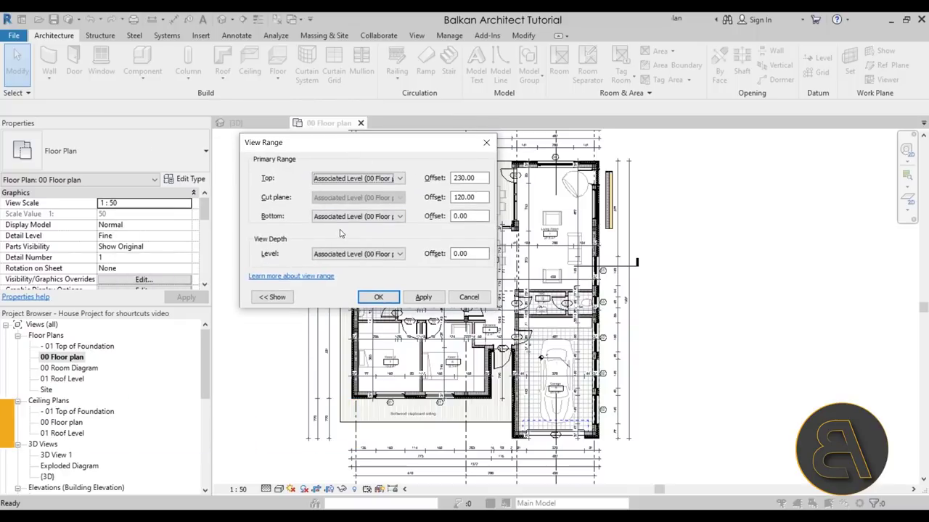
pyautogui.click(472, 298)
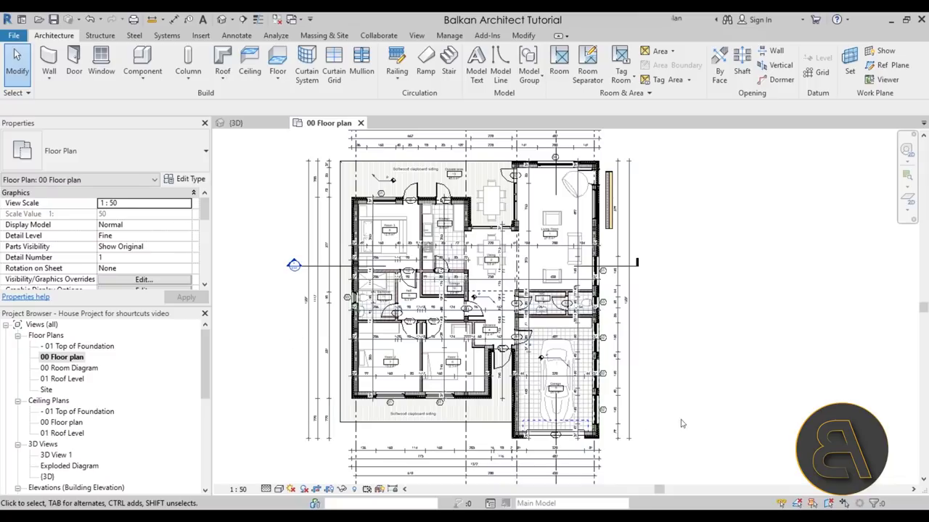
# Step: Inspect the insulated wall corner of the garage up close and bring the whole plan back with Zoom All to Fit
pyautogui.scroll(10, 606, 298)
pyautogui.moveTo(451, 418); pyautogui.dragTo(602, 393, button='middle')
pyautogui.scroll(-1, 576, 390)
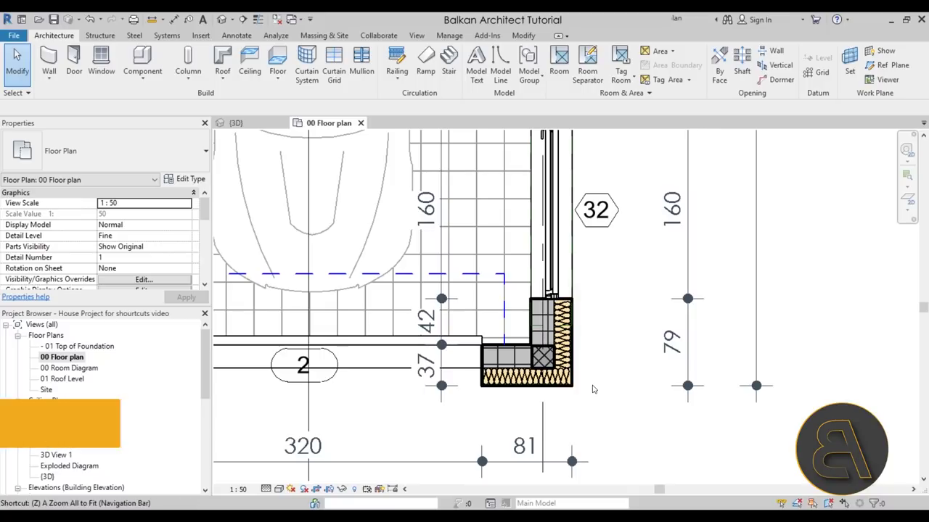
pyautogui.press('z')
pyautogui.press('a')
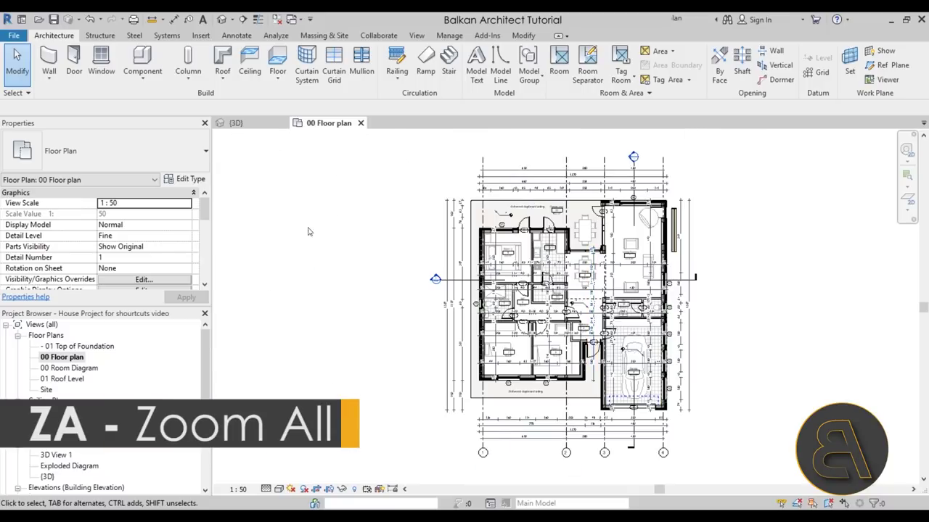
pyautogui.moveTo(715, 428); pyautogui.dragTo(650, 428, button='middle')
pyautogui.scroll(2, 494, 307)
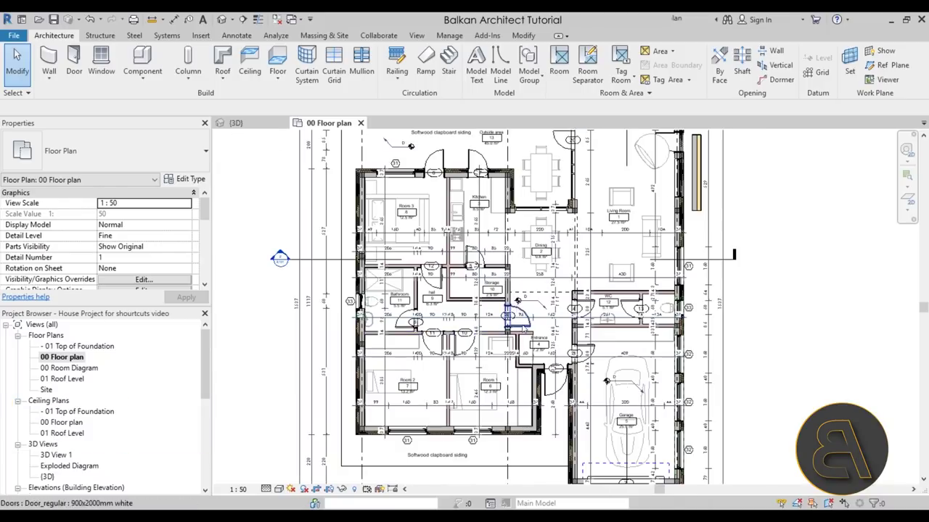
pyautogui.scroll(-2, 437, 259)
pyautogui.moveTo(511, 327); pyautogui.dragTo(503, 351, button='middle')
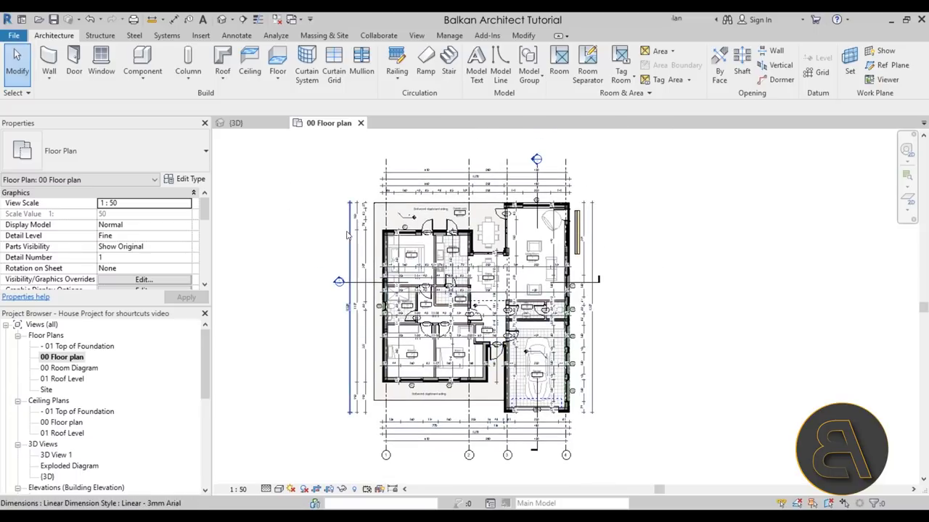
# Step: Shrink the plan to a tiny drawing away from the view's centre and fit the whole plan in the view again
pyautogui.scroll(-3, 343, 330)
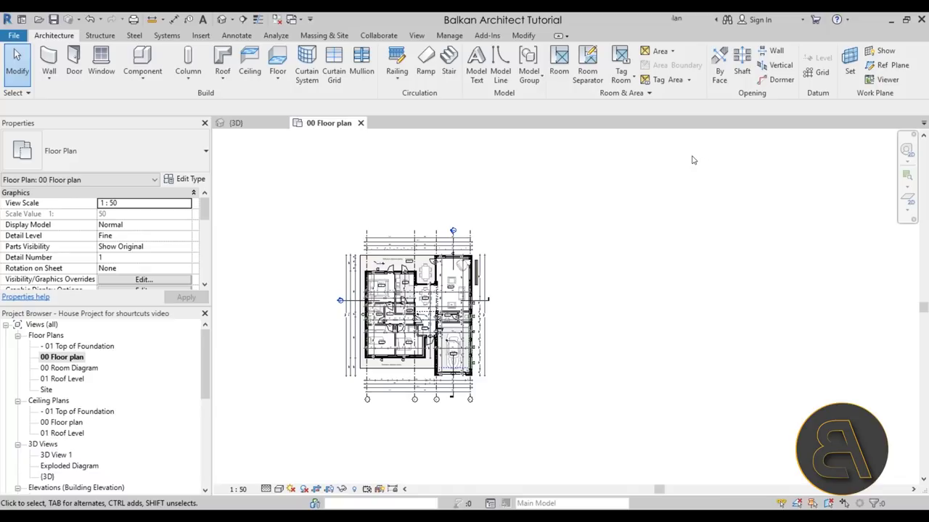
pyautogui.scroll(-6, 506, 247)
pyautogui.moveTo(487, 280)
pyautogui.mouseDown(button='middle')
pyautogui.moveTo(300, 197)
pyautogui.moveTo(264, 195)
pyautogui.mouseUp(button='middle')
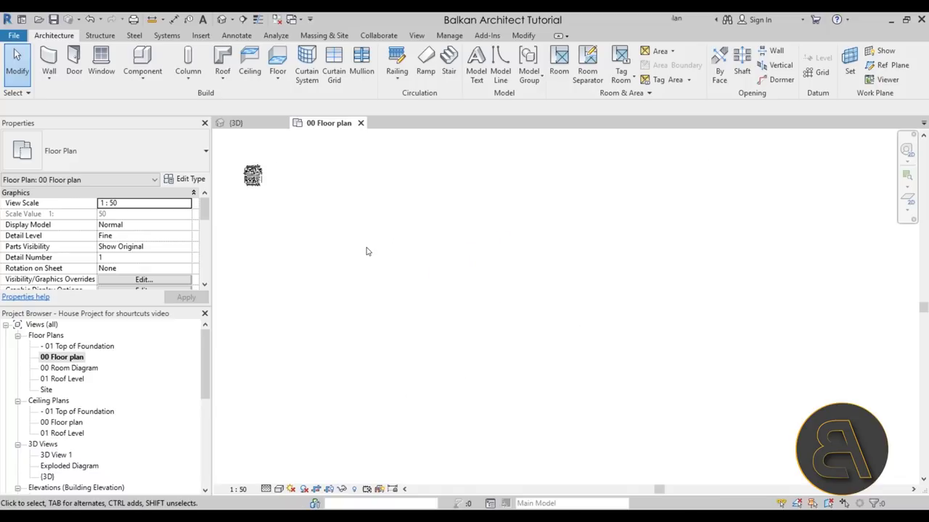
pyautogui.moveTo(470, 304); pyautogui.dragTo(389, 263, button='middle')
pyautogui.press('z')
pyautogui.press('f')
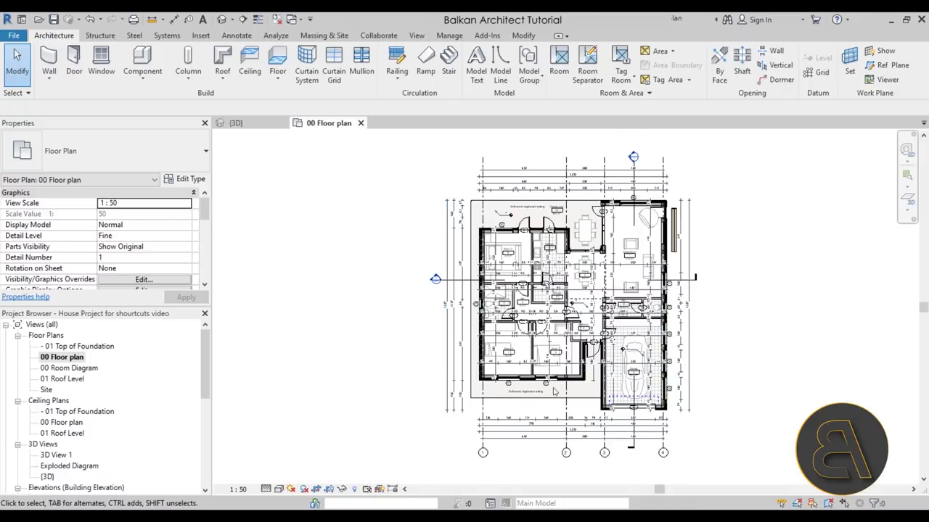
pyautogui.moveTo(581, 382); pyautogui.dragTo(560, 376, button='middle')
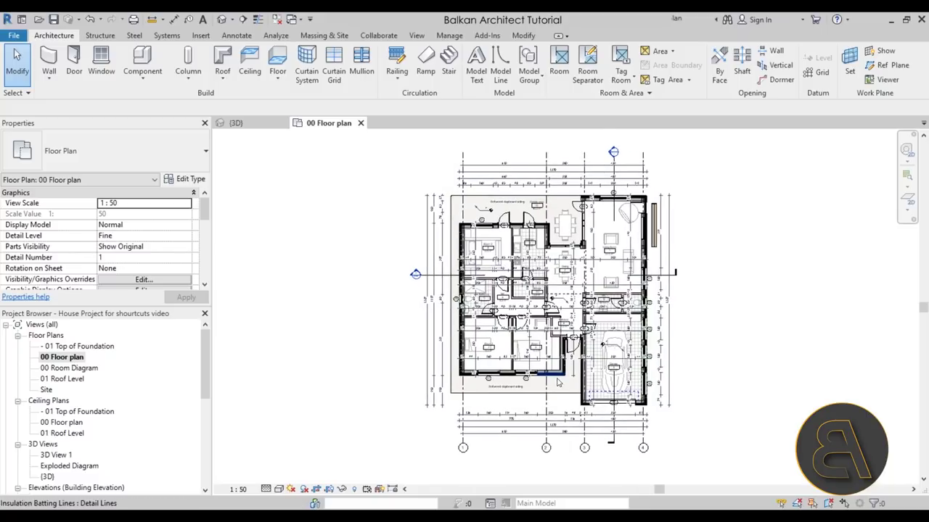
pyautogui.moveTo(548, 305); pyautogui.dragTo(512, 303, button='middle')
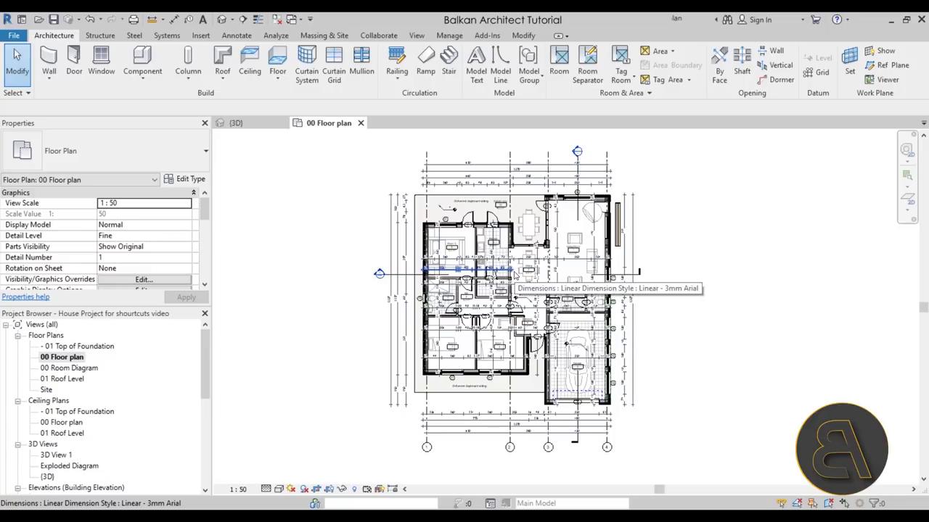
# Step: Examine the floor plan around the outside area, Room 3 and the kitchen, including the insulated exterior wall
pyautogui.scroll(3, 554, 211)
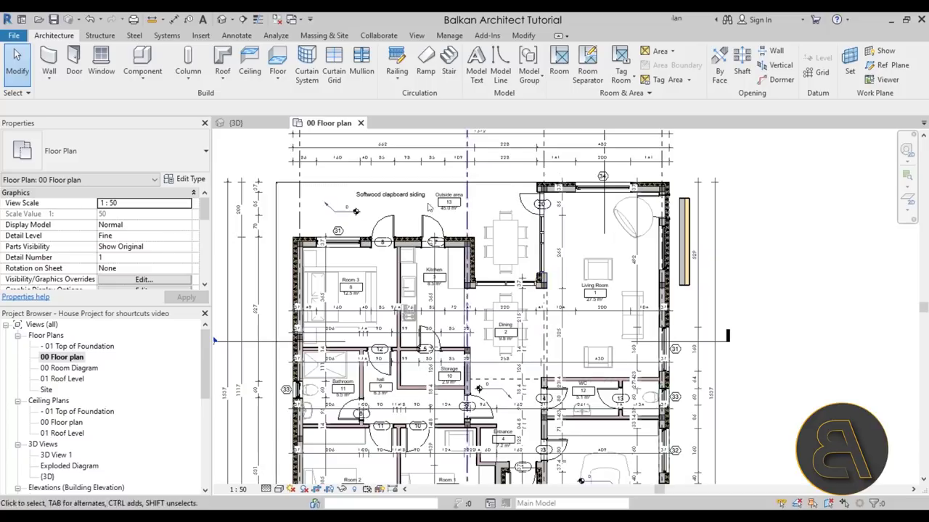
pyautogui.moveTo(310, 158); pyautogui.dragTo(314, 222, button='middle')
pyautogui.scroll(4, 311, 210)
pyautogui.scroll(-1, 395, 207)
pyautogui.scroll(-2, 397, 208)
pyautogui.moveTo(439, 296); pyautogui.dragTo(425, 272, button='middle')
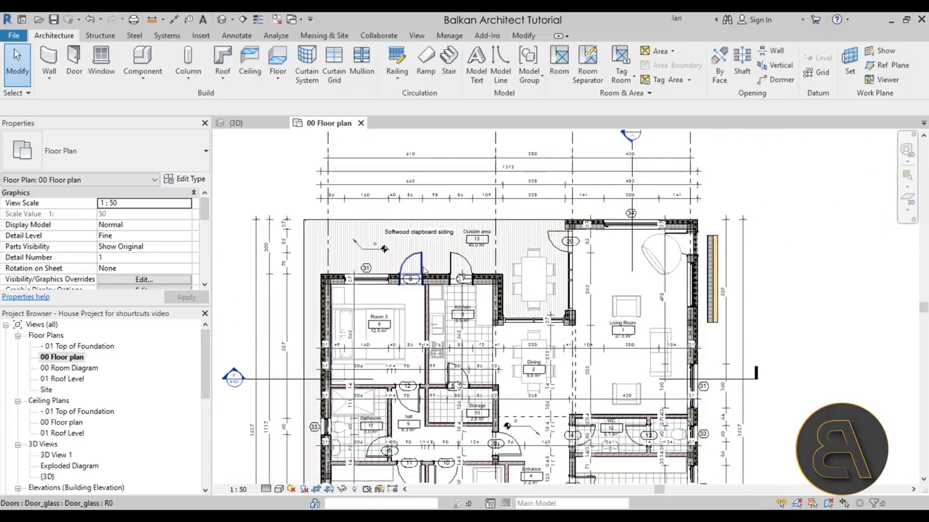
pyautogui.scroll(2, 328, 290)
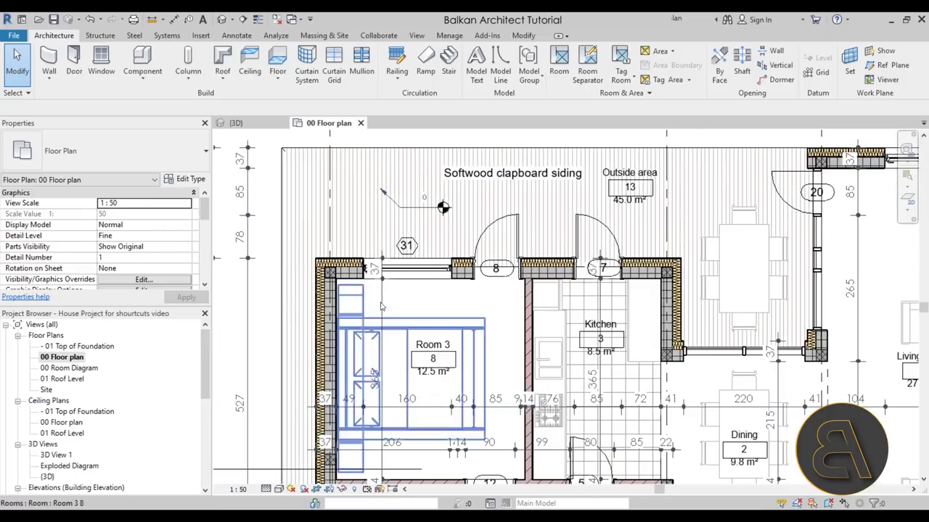
pyautogui.scroll(2, 373, 287)
pyautogui.moveTo(442, 339); pyautogui.dragTo(427, 287, button='middle')
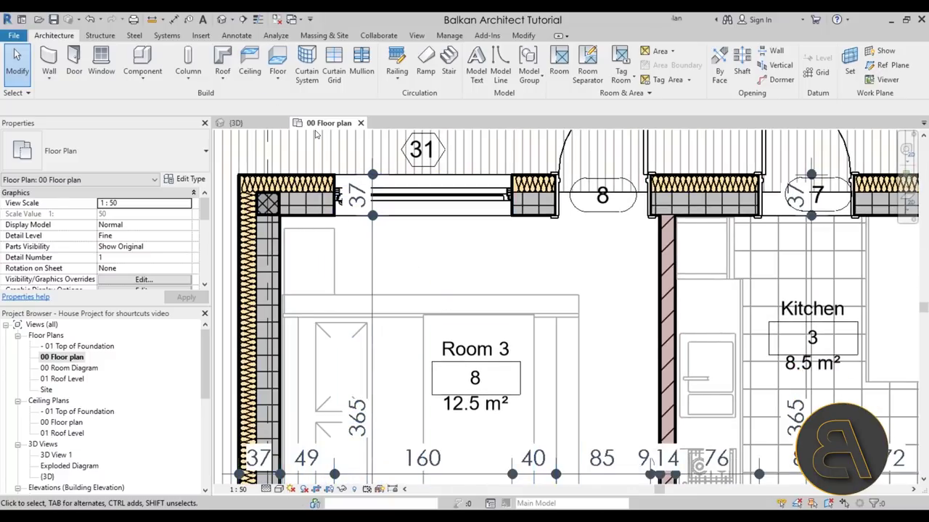
# Step: Turn Thin Lines on for the floor plan and view Room 3 and the kitchen
pyautogui.press('l')
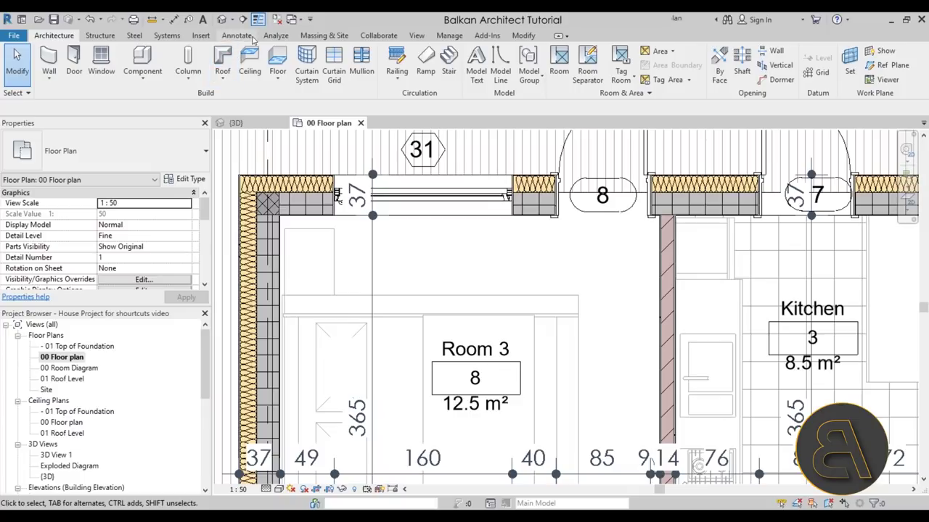
pyautogui.scroll(-2, 487, 264)
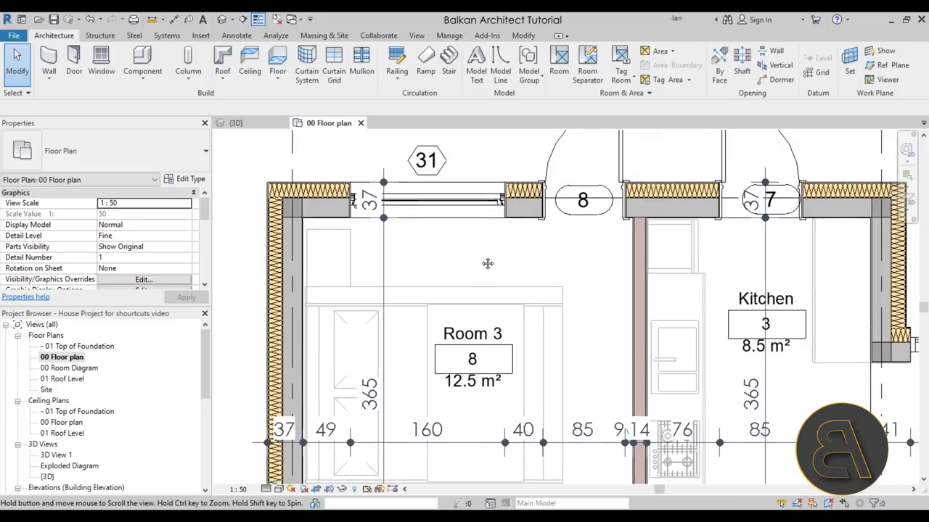
pyautogui.moveTo(489, 258); pyautogui.dragTo(473, 247, button='middle')
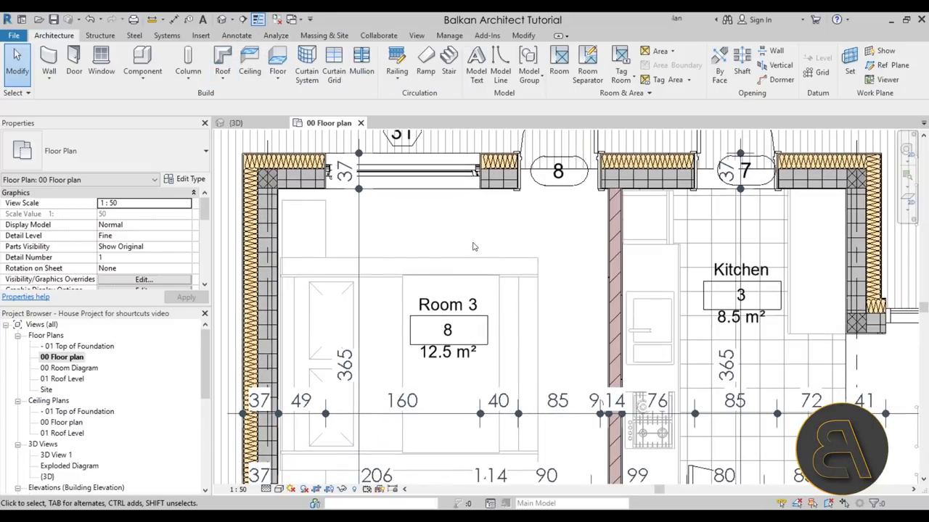
pyautogui.scroll(-1, 556, 238)
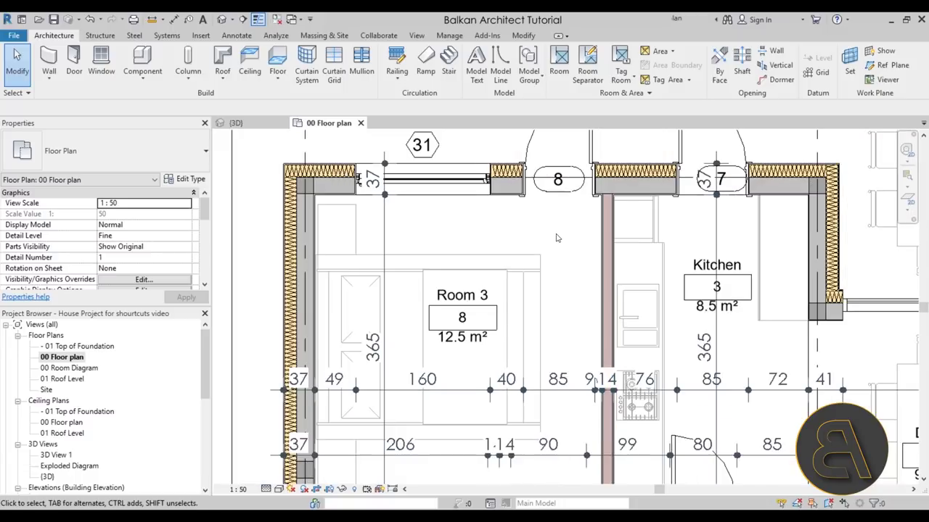
pyautogui.moveTo(556, 238); pyautogui.dragTo(528, 236, button='middle')
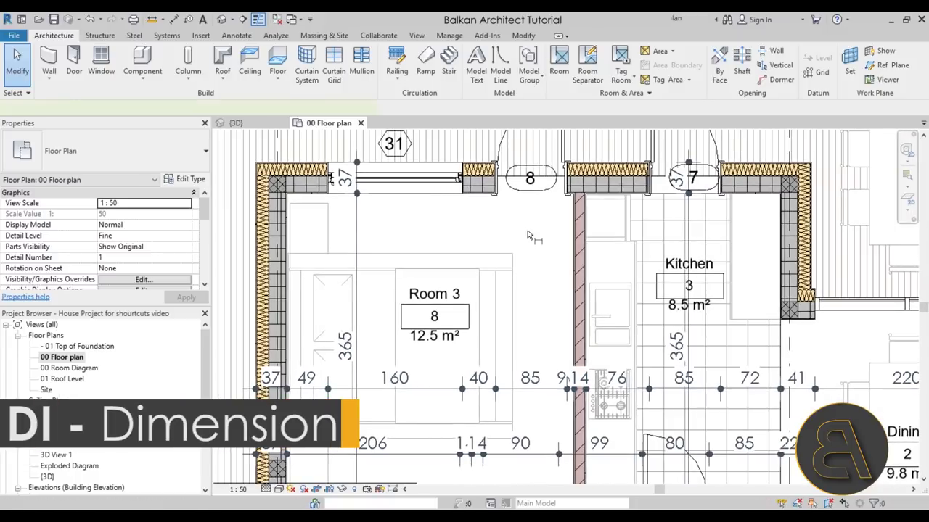
# Step: Place an aligned dimension across Room 3, from the interior wall's face to the inner face of the exterior wall
pyautogui.press('d')
pyautogui.press('i')
pyautogui.scroll(3, 541, 234)
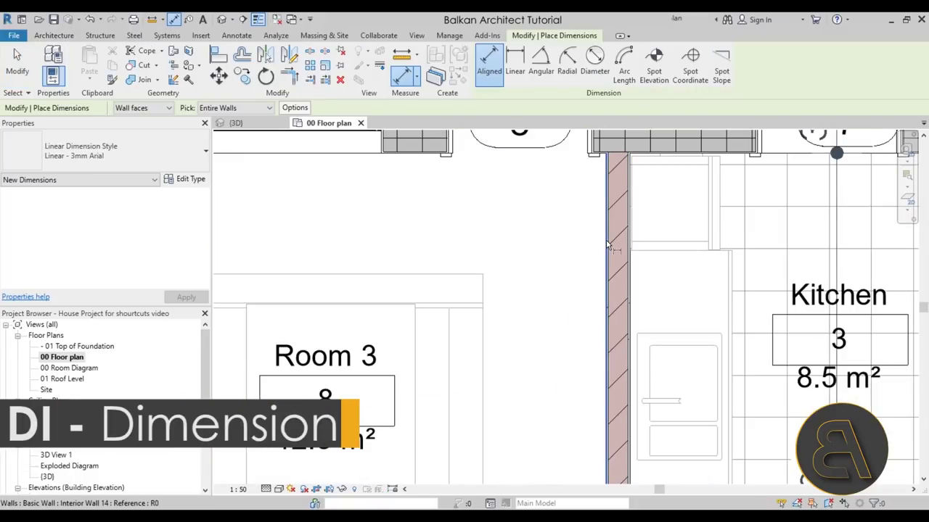
pyautogui.click(608, 240)
pyautogui.scroll(-2, 349, 236)
pyautogui.scroll(2, 379, 243)
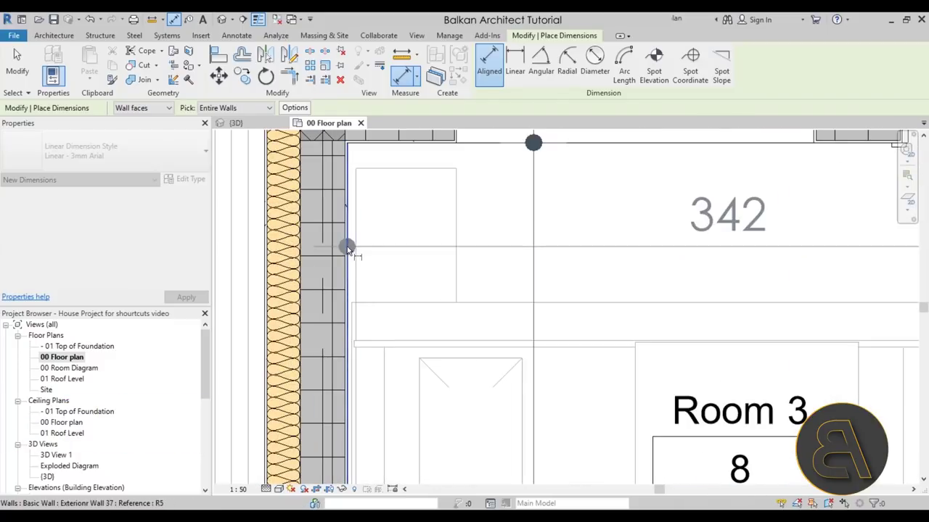
pyautogui.scroll(-3, 348, 247)
pyautogui.click(499, 251)
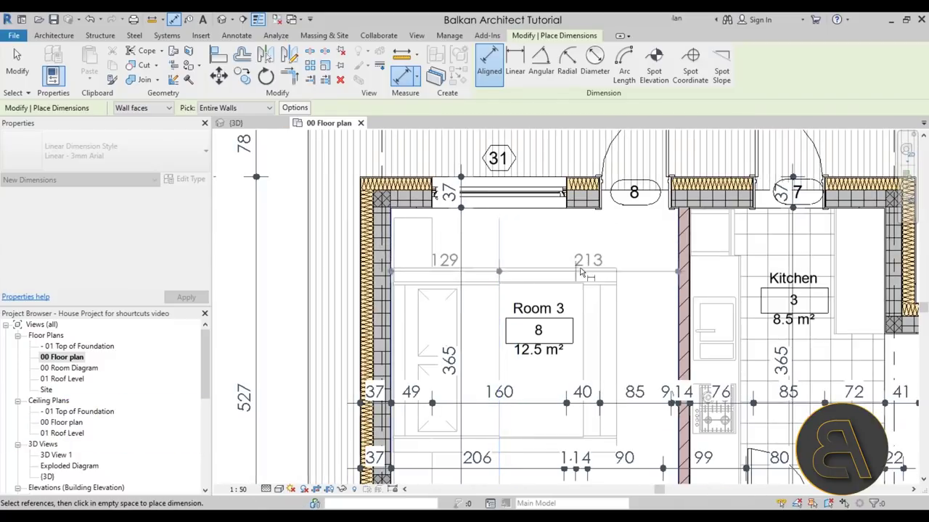
pyautogui.click(649, 257)
pyautogui.press('Escape')
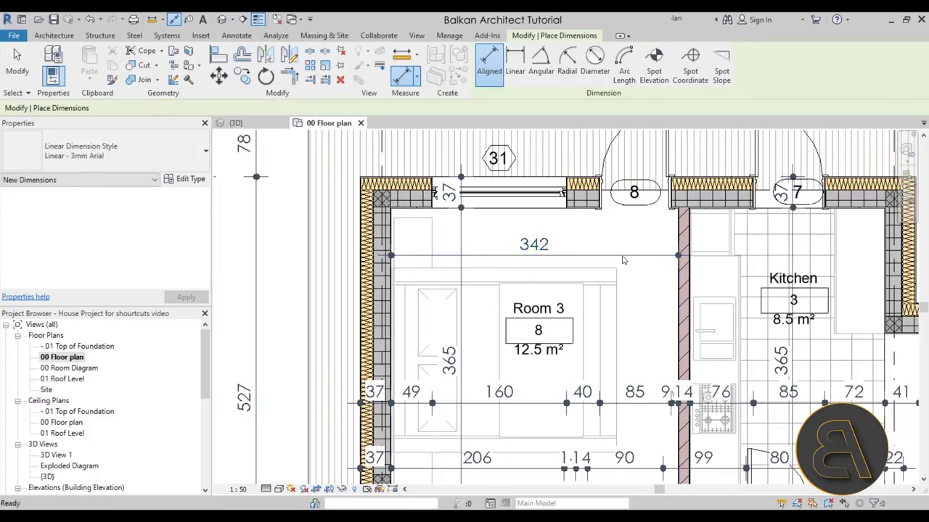
# Step: Remove the new width dimension from Room 3 and leave the Dimension command
pyautogui.click(624, 256)
pyautogui.scroll(-1, 624, 282)
pyautogui.moveTo(630, 289); pyautogui.dragTo(598, 276, button='middle')
pyautogui.press('Escape')
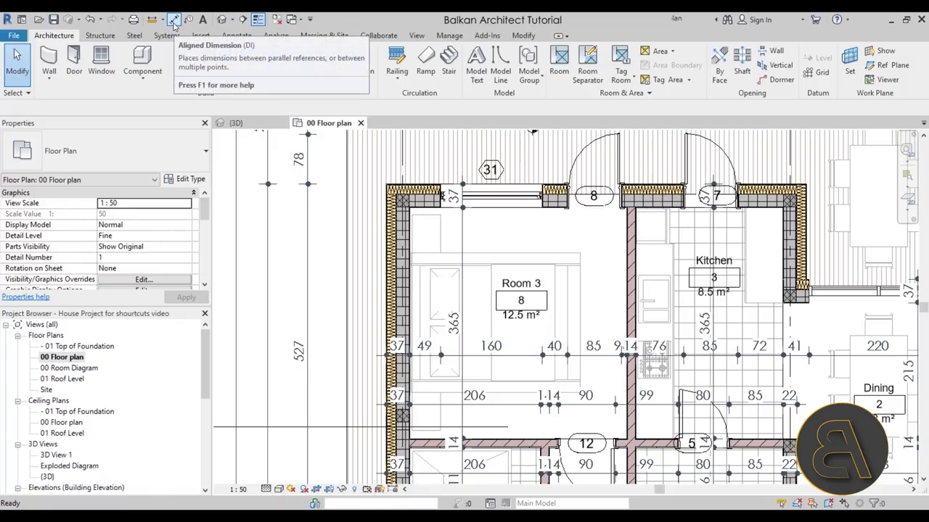
# Step: Examine the rooms around Room 3, the overall floor plan of the house and the living room furniture
pyautogui.scroll(-1, 498, 248)
pyautogui.moveTo(498, 249); pyautogui.dragTo(460, 229, button='middle')
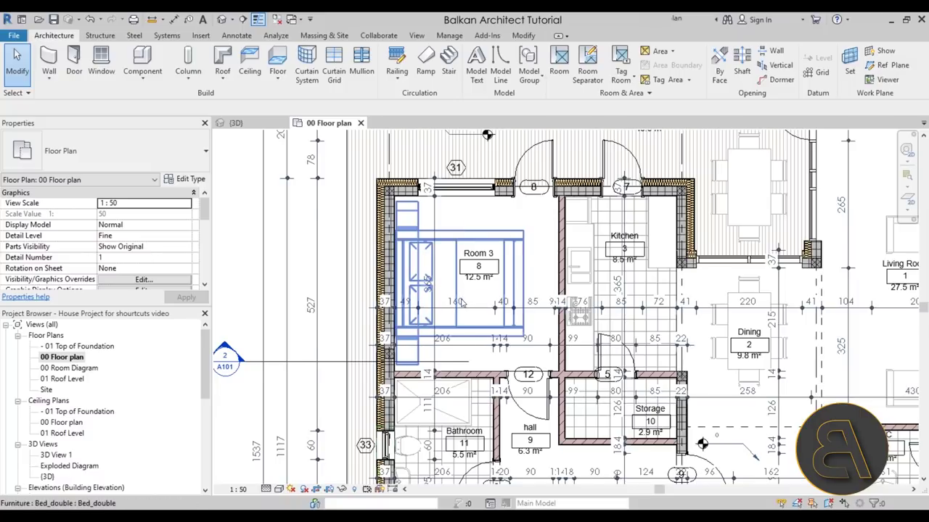
pyautogui.scroll(-2, 458, 303)
pyautogui.scroll(-1, 498, 331)
pyautogui.moveTo(498, 331); pyautogui.dragTo(404, 270, button='middle')
pyautogui.scroll(-2, 405, 271)
pyautogui.scroll(-2, 421, 302)
pyautogui.scroll(-1, 422, 302)
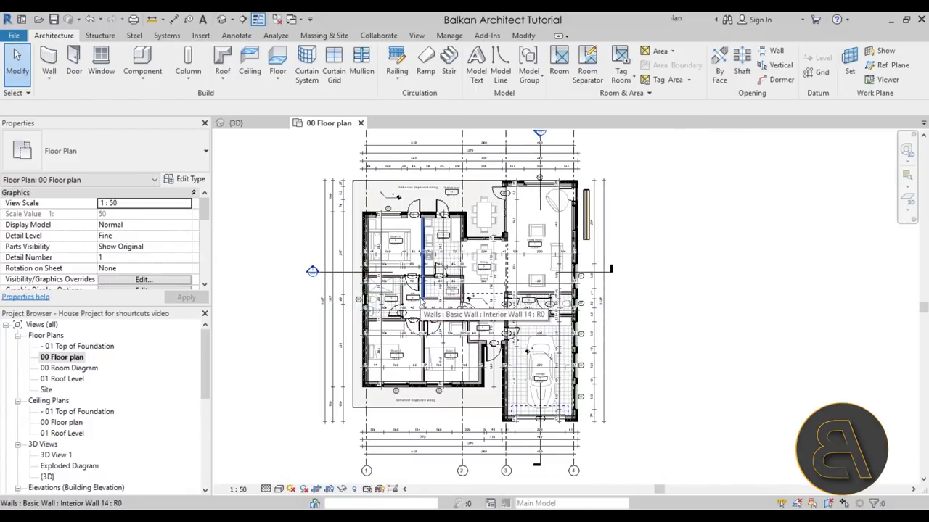
pyautogui.scroll(4, 531, 221)
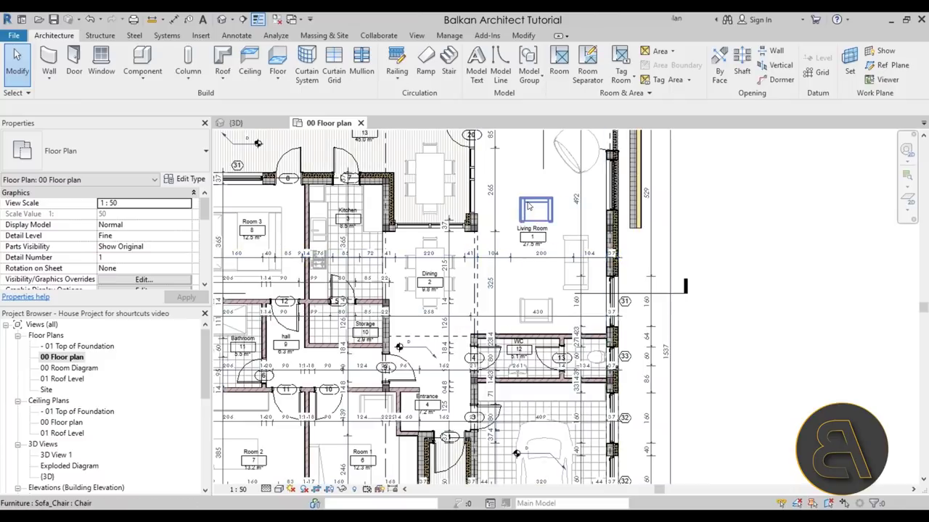
# Step: Start Create Similar from the upper sofa chair in the living room and bring the new chair to Room 2
pyautogui.click(529, 207)
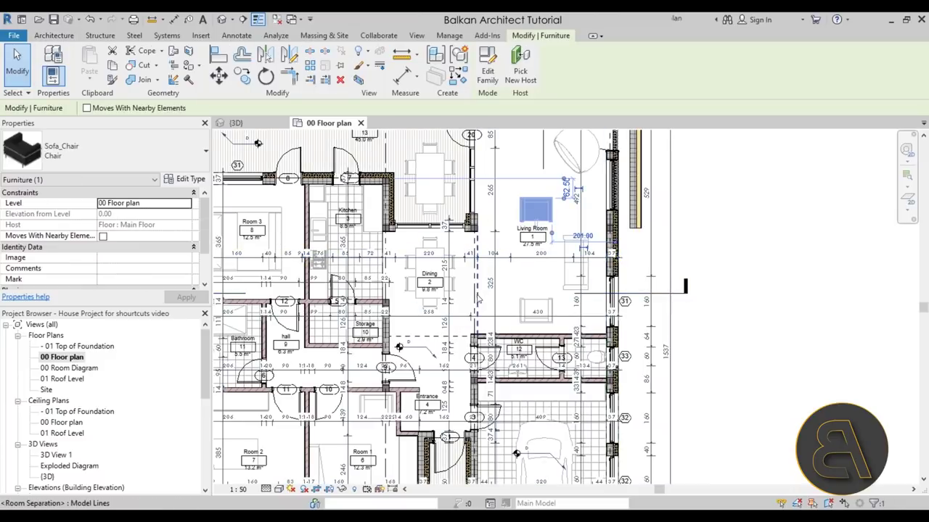
pyautogui.press('c')
pyautogui.press('s')
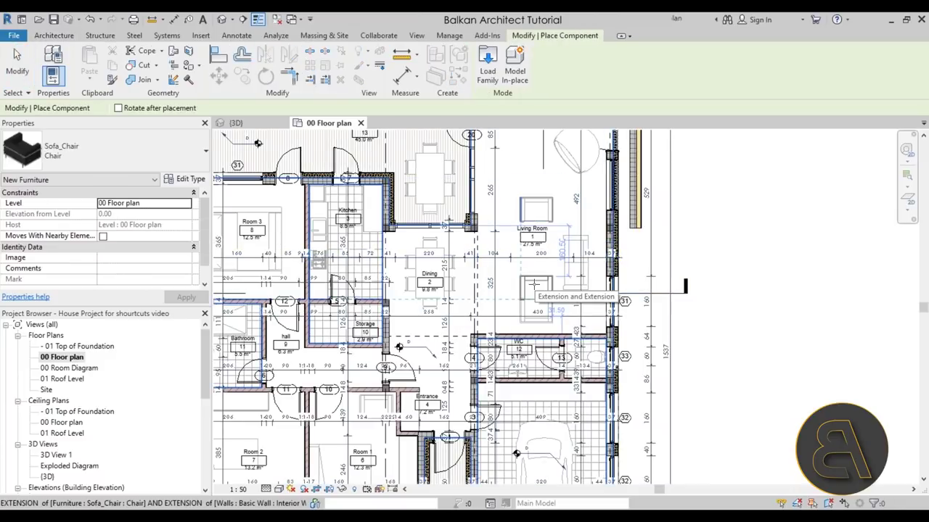
pyautogui.moveTo(510, 317); pyautogui.dragTo(468, 431, button='middle')
pyautogui.scroll(2, 481, 229)
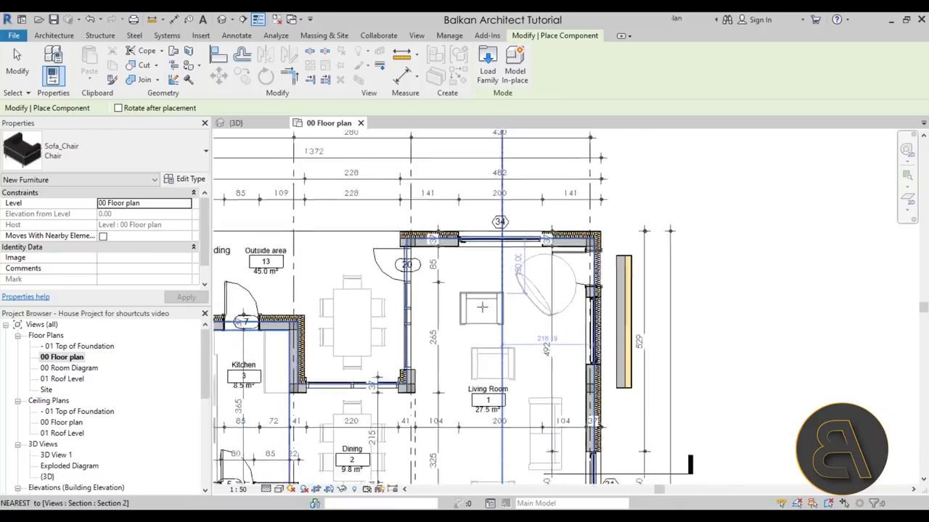
pyautogui.scroll(-1, 481, 307)
pyautogui.moveTo(497, 289); pyautogui.dragTo(577, 144, button='middle')
pyautogui.moveTo(569, 269); pyautogui.dragTo(580, 134, button='middle')
pyautogui.moveTo(445, 194); pyautogui.dragTo(598, 188, button='middle')
pyautogui.scroll(5, 379, 380)
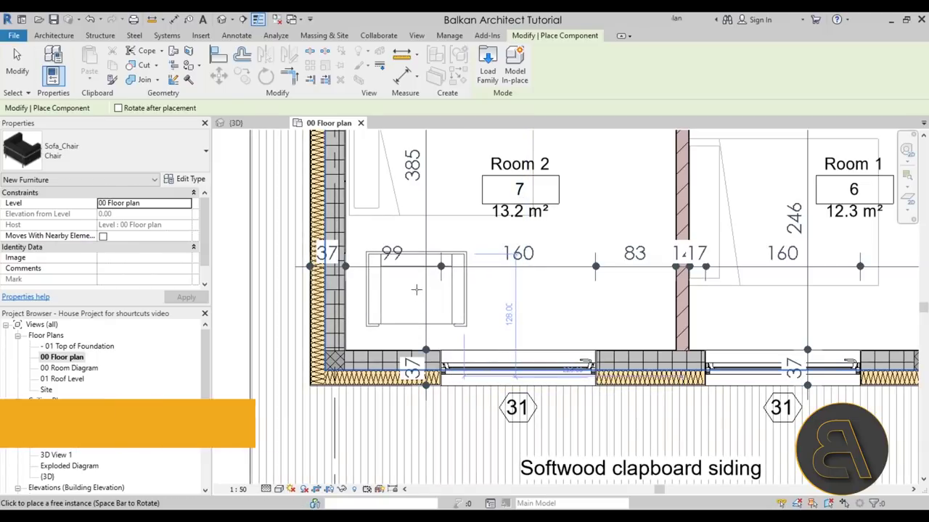
# Step: Turn the new sofa chair so its back faces the exterior wall and place it in Room 2's lower corner beside the bed
pyautogui.press('space')
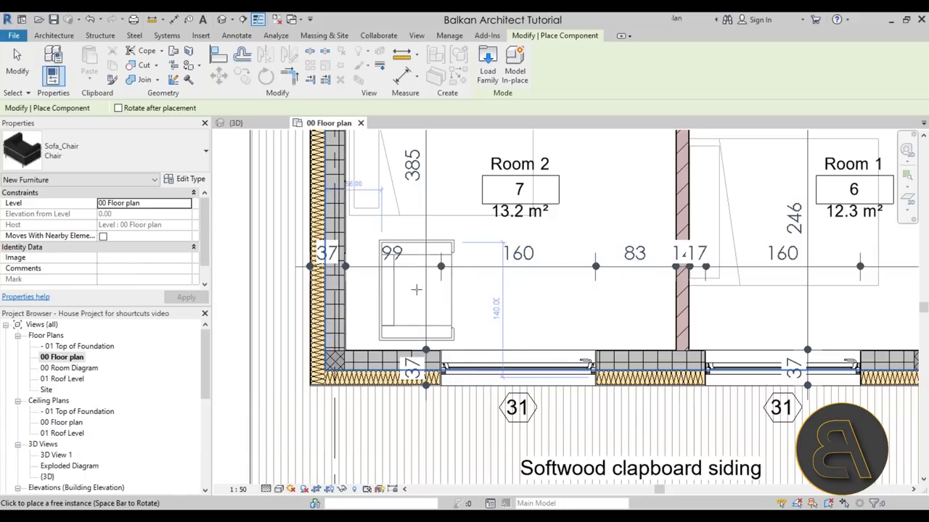
pyautogui.press('space')
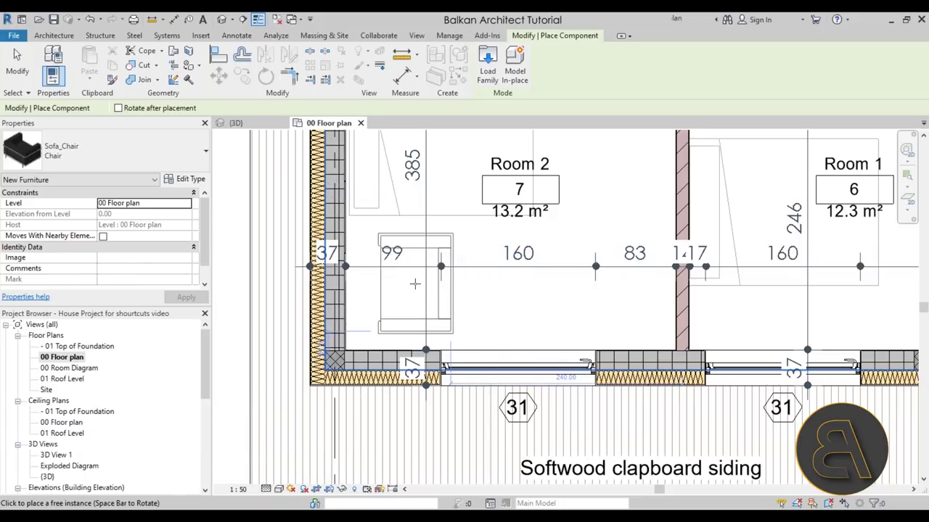
pyautogui.press('space')
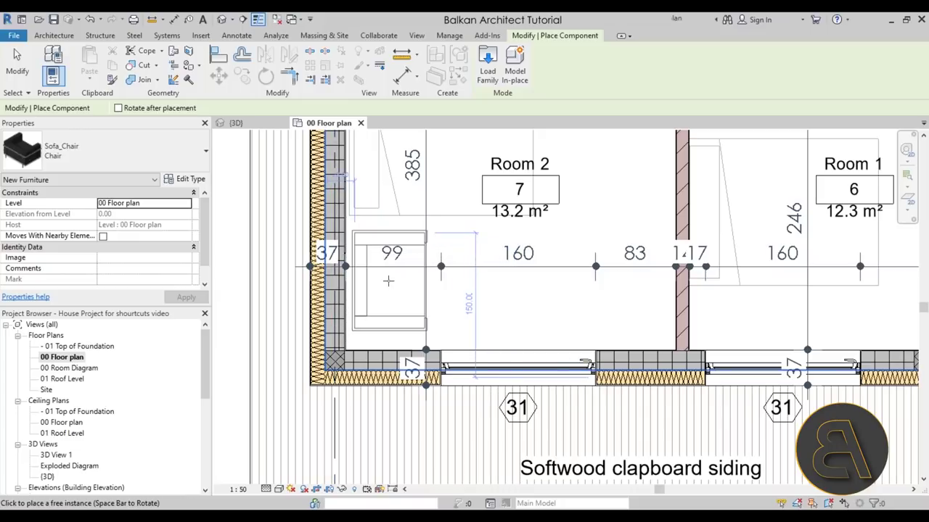
pyautogui.scroll(-3, 384, 294)
pyautogui.press('space')
pyautogui.press('space')
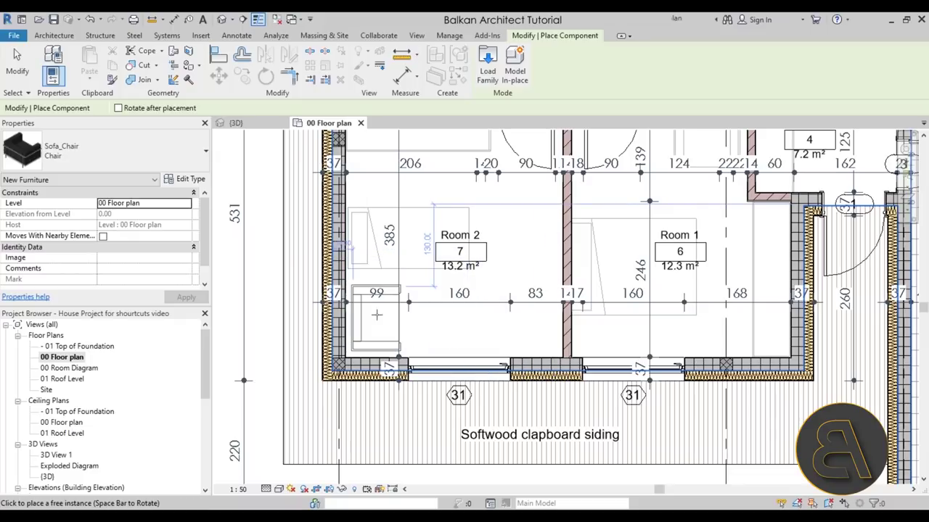
pyautogui.click(377, 314)
pyautogui.scroll(-3, 435, 334)
pyautogui.press('Escape')
# Step: Try Create Similar with door 11 on the wall between Room 2 and Room 1, flipping the door's swing direction
pyautogui.moveTo(442, 338); pyautogui.dragTo(402, 383, button='middle')
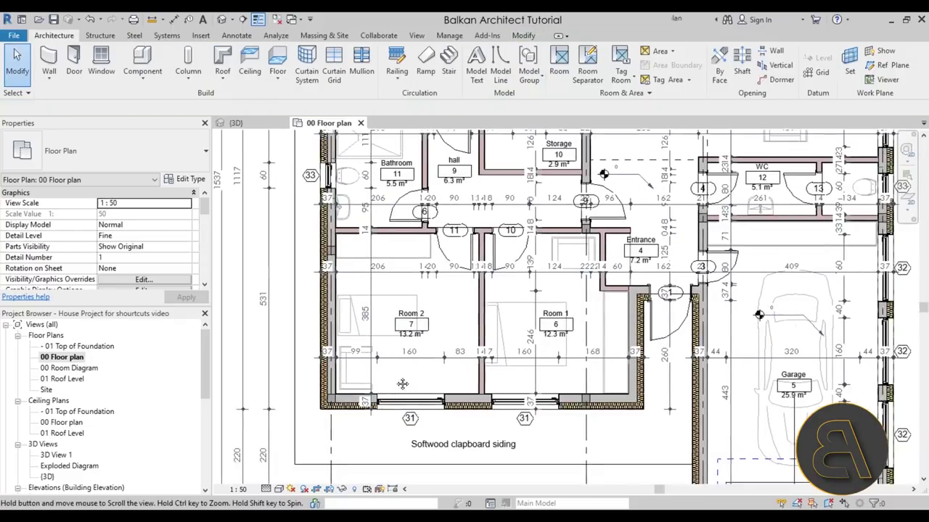
pyautogui.click(451, 259)
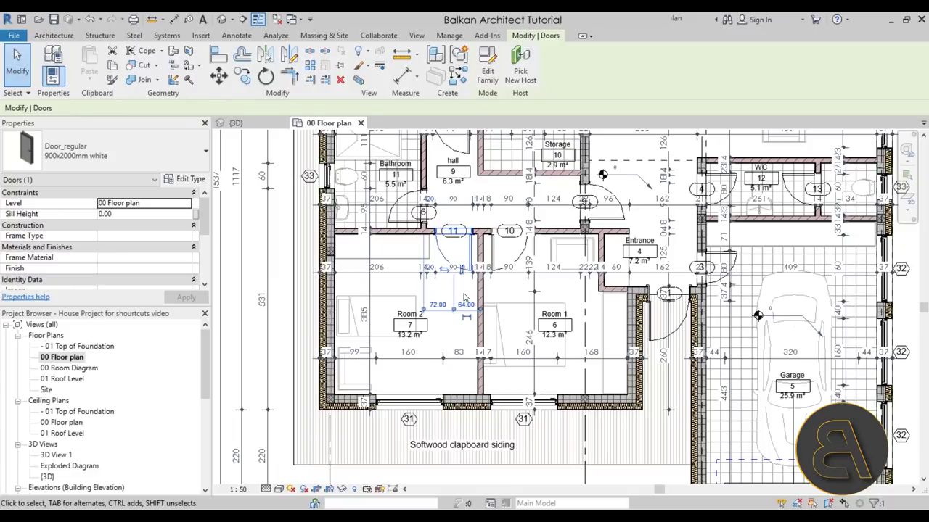
pyautogui.press('c')
pyautogui.press('s')
pyautogui.scroll(3, 480, 348)
pyautogui.press('space')
pyautogui.press('space')
pyautogui.press('space')
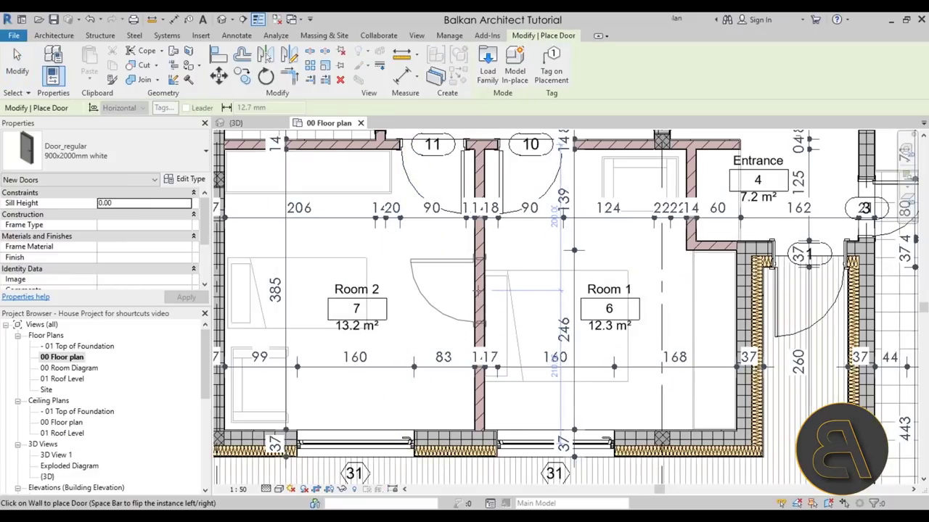
pyautogui.press('Escape')
pyautogui.press('Escape')
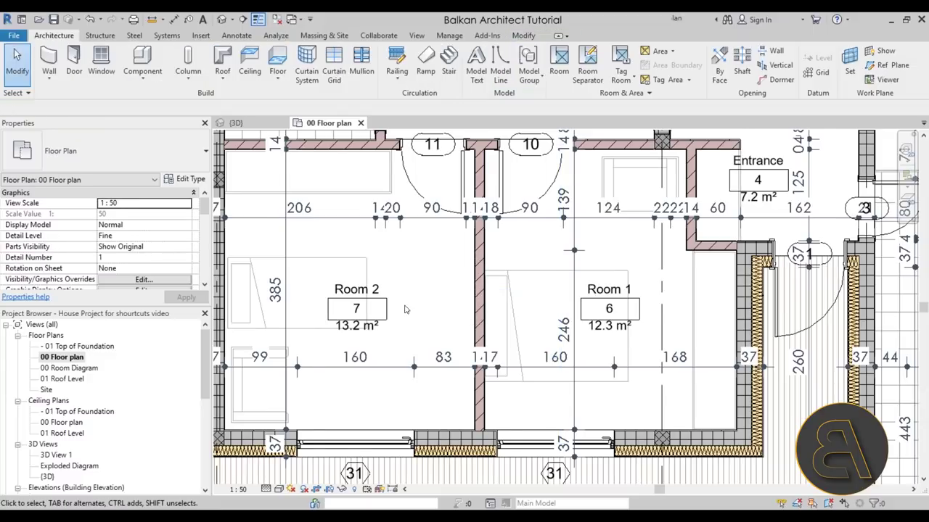
# Step: Rotate the sofa chair in Room 2 a quarter turn counterclockwise
pyautogui.scroll(-3, 344, 374)
pyautogui.scroll(-1, 344, 374)
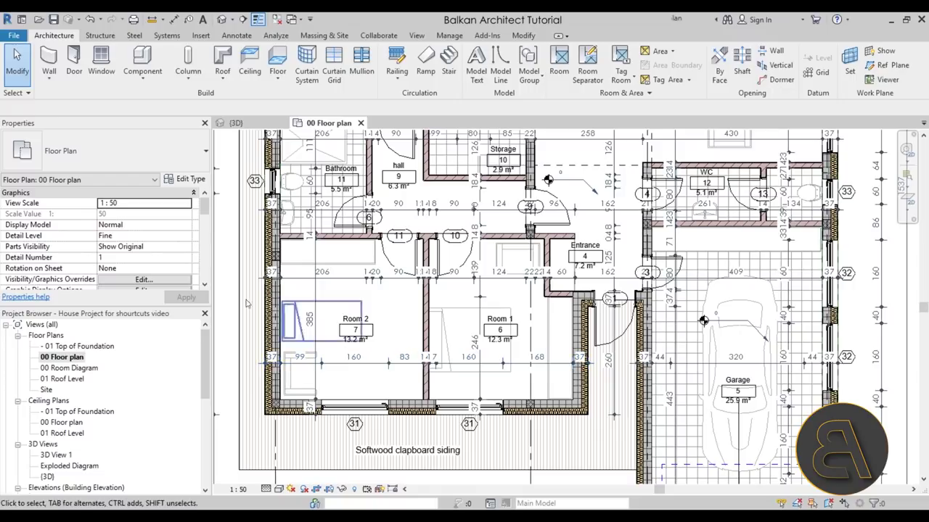
pyautogui.click(299, 375)
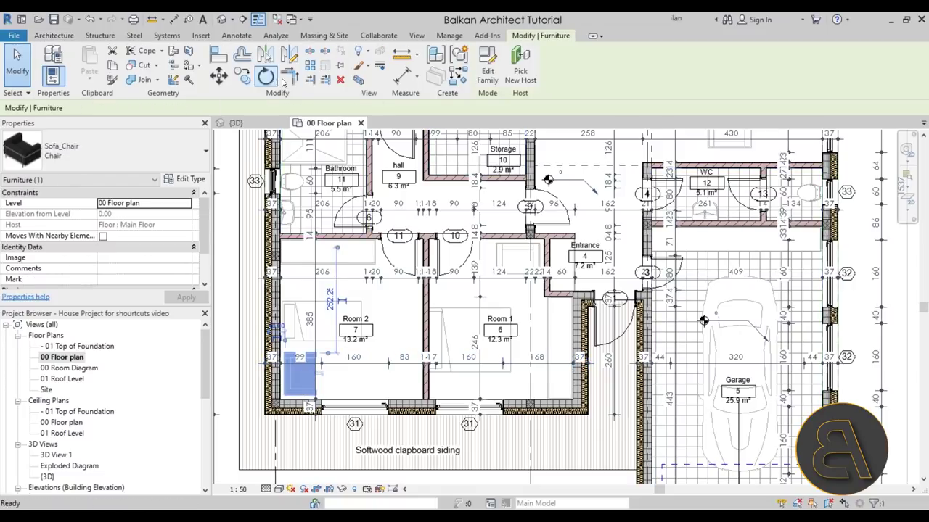
pyautogui.press('r')
pyautogui.press('o')
pyautogui.click(397, 375)
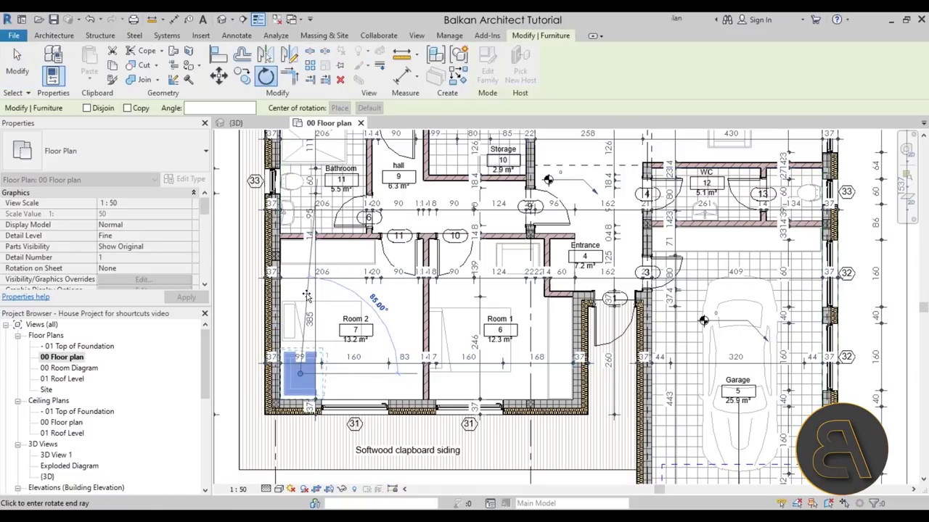
pyautogui.click(303, 296)
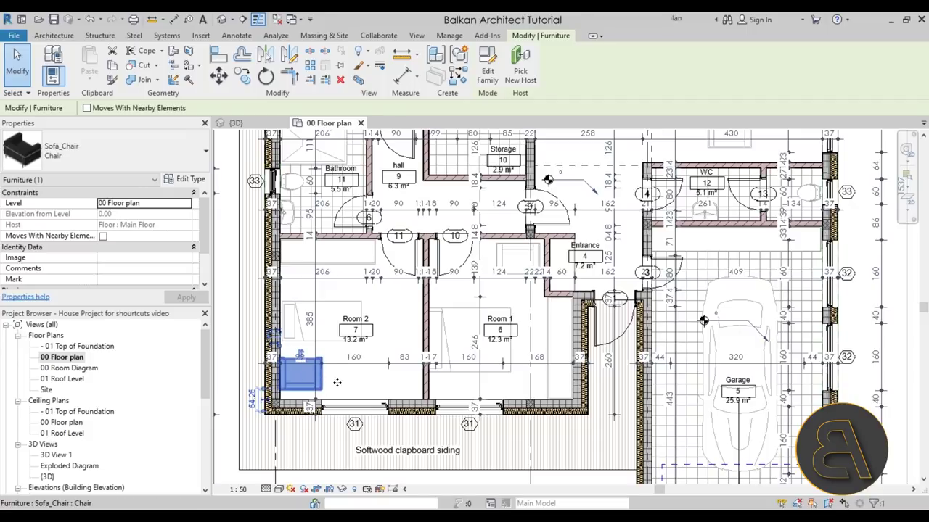
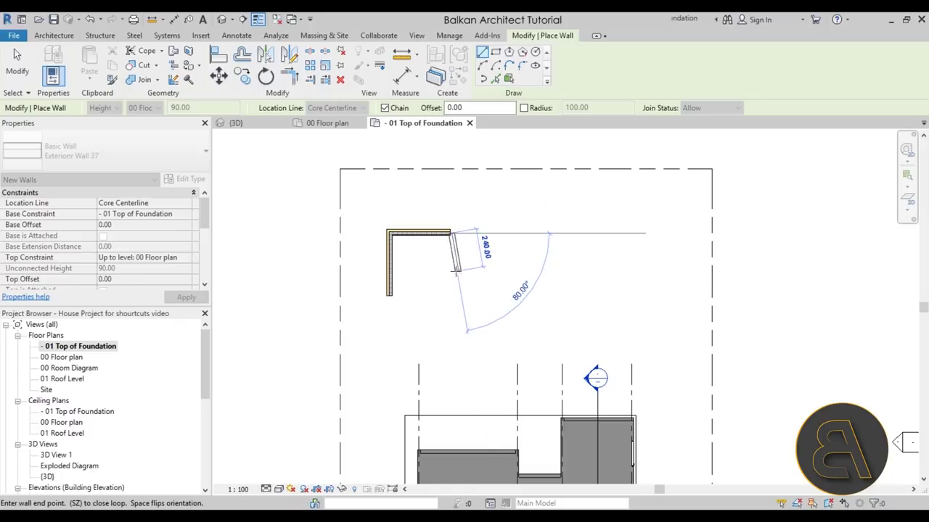
# Step: Continue the chain of exterior walls into a stepped outline with a notch in its upper side, ending at the first vertical wall
pyautogui.click(451, 272)
pyautogui.click(498, 272)
pyautogui.click(498, 194)
pyautogui.click(589, 193)
pyautogui.click(590, 324)
pyautogui.click(427, 324)
pyautogui.click(426, 289)
pyautogui.click(390, 288)
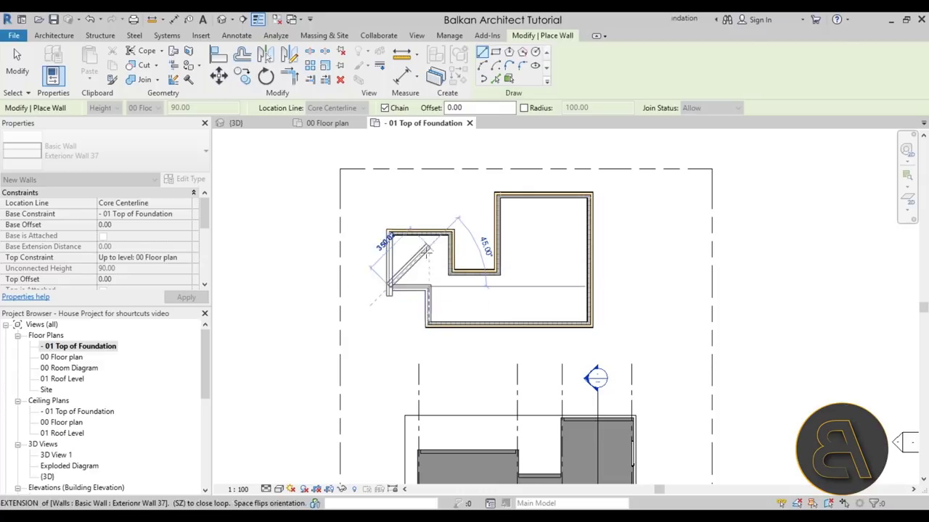
pyautogui.press('Escape')
pyautogui.press('Escape')
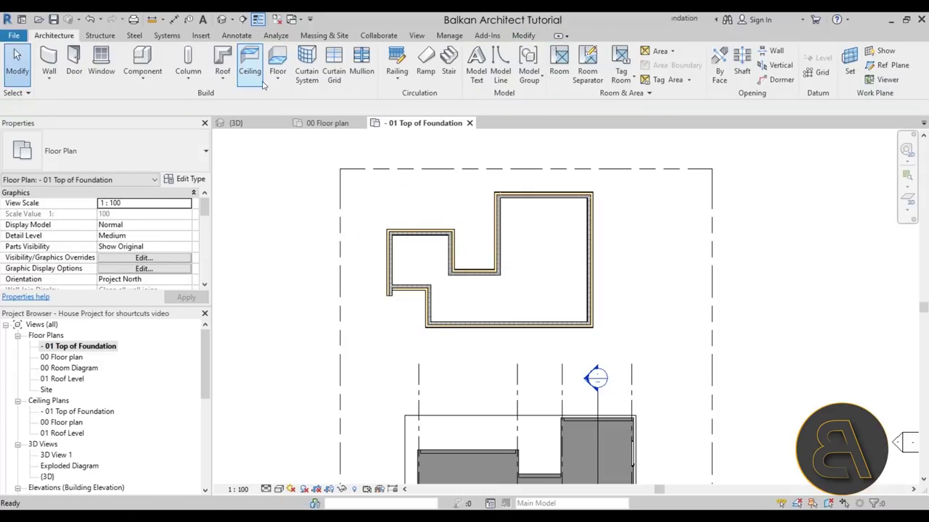
# Step: Move the horizontal wall at the base of the notch to 210 below the upper-left wall
pyautogui.click(521, 37)
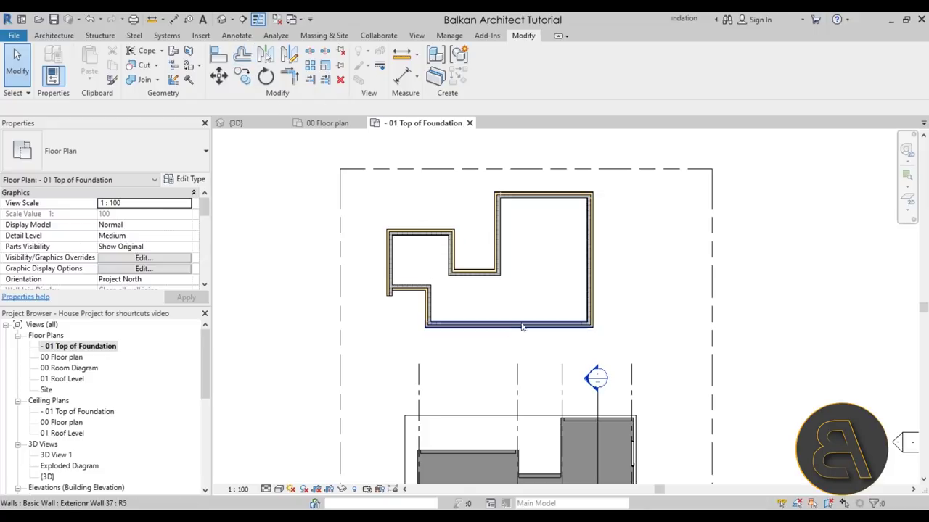
pyautogui.scroll(1, 449, 283)
pyautogui.scroll(1, 449, 283)
pyautogui.click(452, 259)
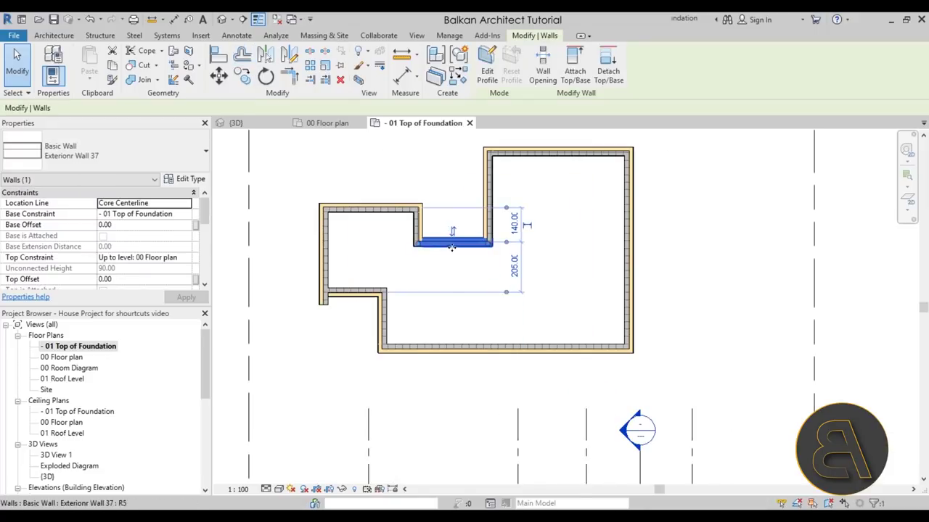
pyautogui.moveTo(566, 259); pyautogui.dragTo(560, 284, button='middle')
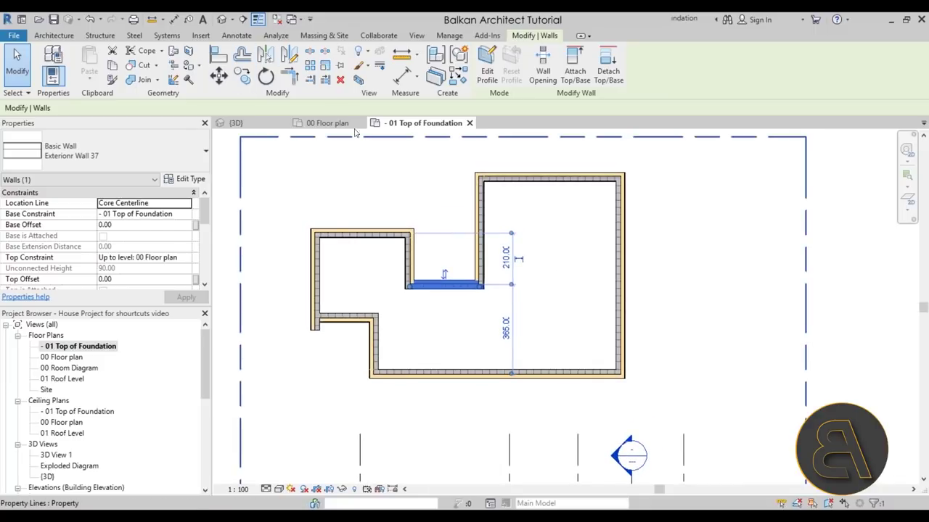
pyautogui.click(544, 275)
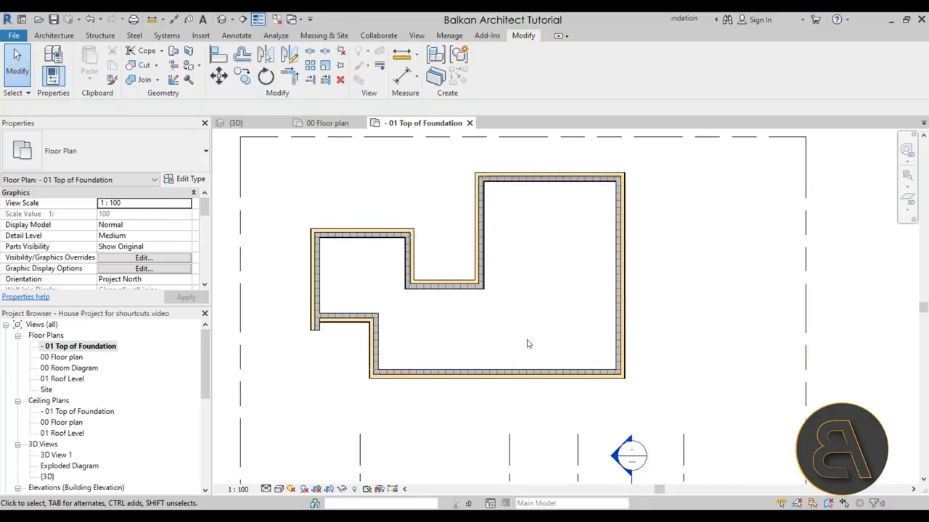
# Step: Align the upper-left horizontal wall with the outer face of the upper-right horizontal wall
pyautogui.press('a')
pyautogui.press('l')
pyautogui.click(507, 175)
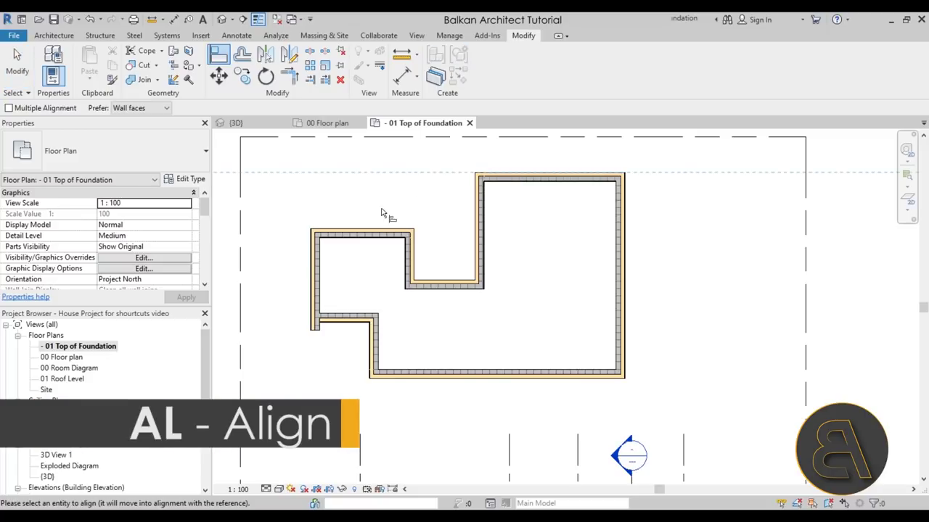
pyautogui.click(370, 232)
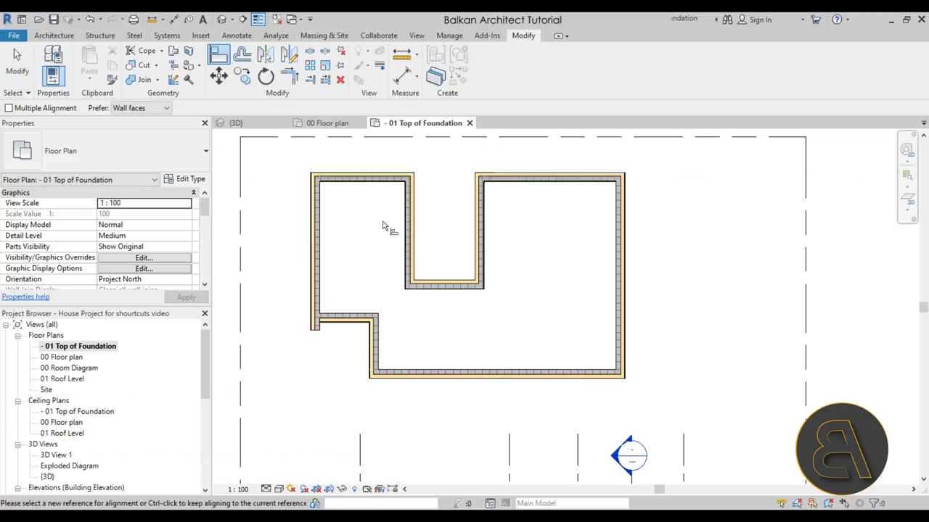
pyautogui.press('Escape')
pyautogui.press('Escape')
# Step: Rotate the wall at the base of the notch about 33° counterclockwise and move it upward between its neighbouring walls
pyautogui.click(444, 285)
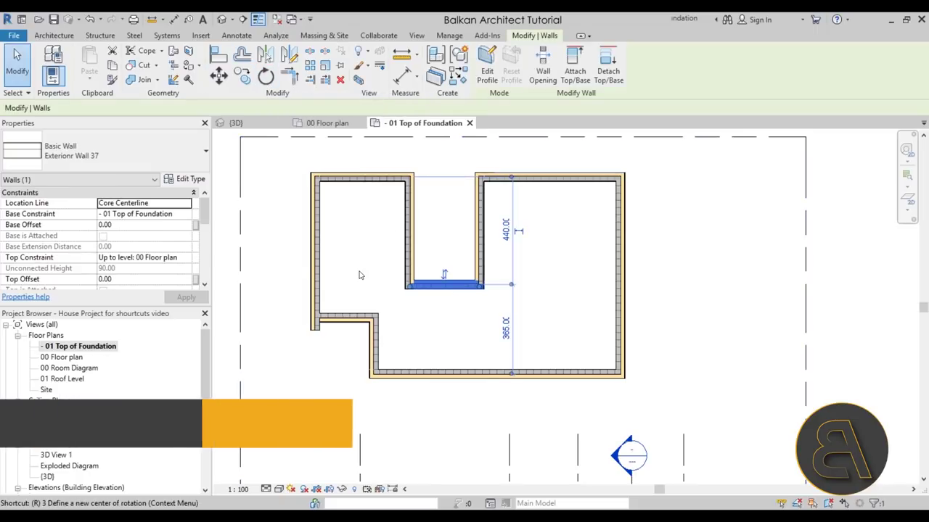
pyautogui.press('o')
pyautogui.click(552, 287)
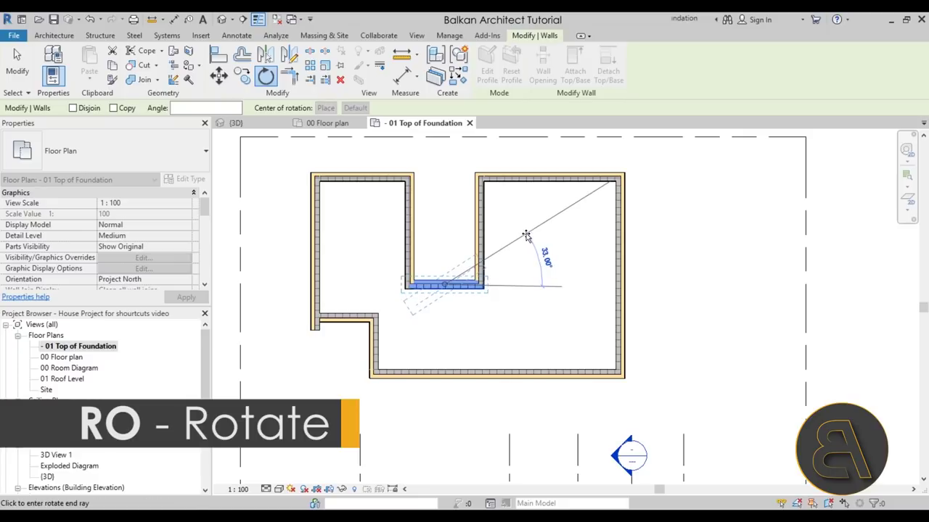
pyautogui.click(526, 235)
pyautogui.click(535, 331)
pyautogui.moveTo(440, 290); pyautogui.dragTo(440, 200)
pyautogui.press('Escape')
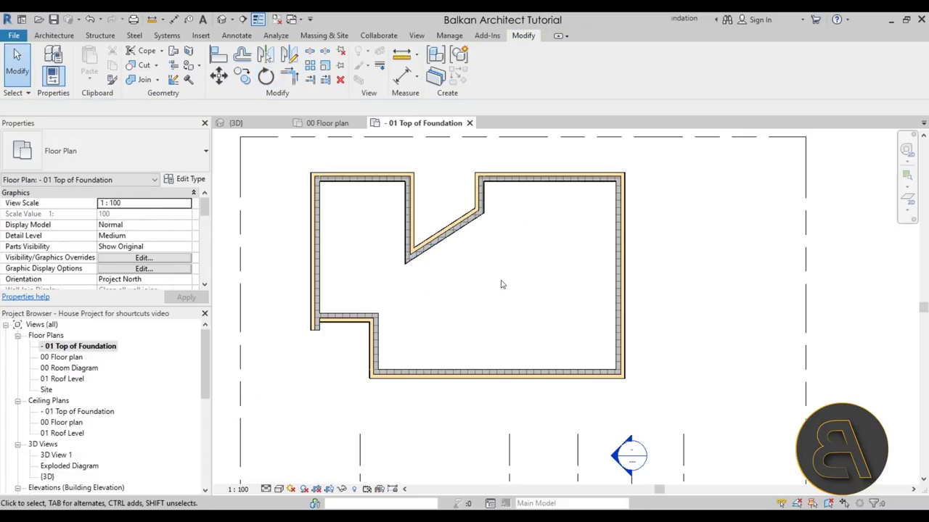
# Step: Move the upper-right horizontal wall and the short vertical wall joined to it diagonally up and to the right
pyautogui.moveTo(453, 155); pyautogui.dragTo(701, 265)
pyautogui.moveTo(530, 253); pyautogui.dragTo(436, 291, button='middle')
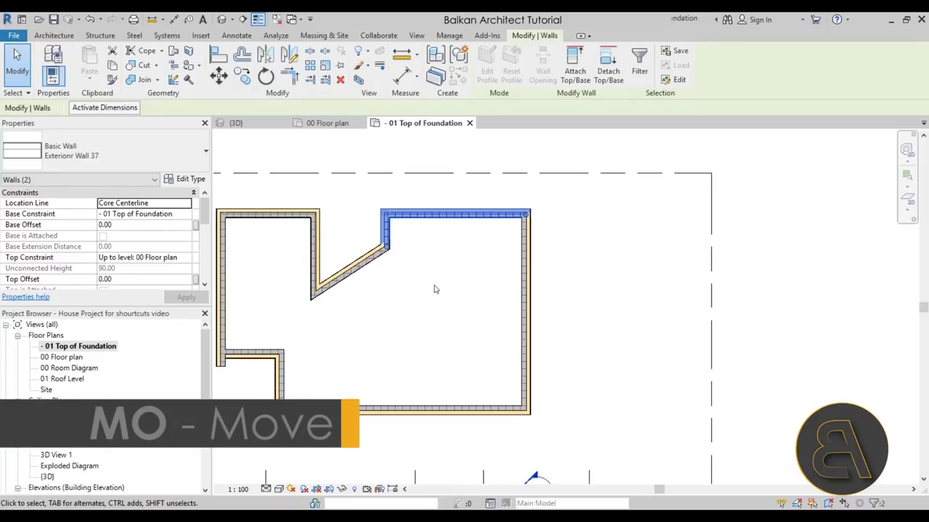
pyautogui.press('m')
pyautogui.press('o')
pyautogui.click(446, 260)
pyautogui.click(489, 204)
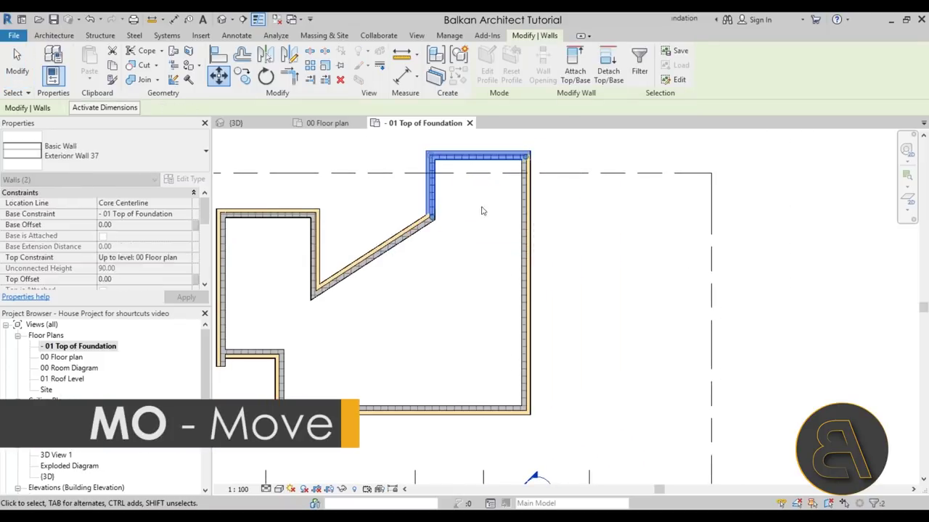
pyautogui.press('Escape')
# Step: Copy the right exterior wall 190 horizontally to the right, outside the outline
pyautogui.moveTo(360, 272); pyautogui.dragTo(425, 247, button='middle')
pyautogui.moveTo(488, 314); pyautogui.dragTo(464, 300, button='middle')
pyautogui.scroll(-1, 465, 275)
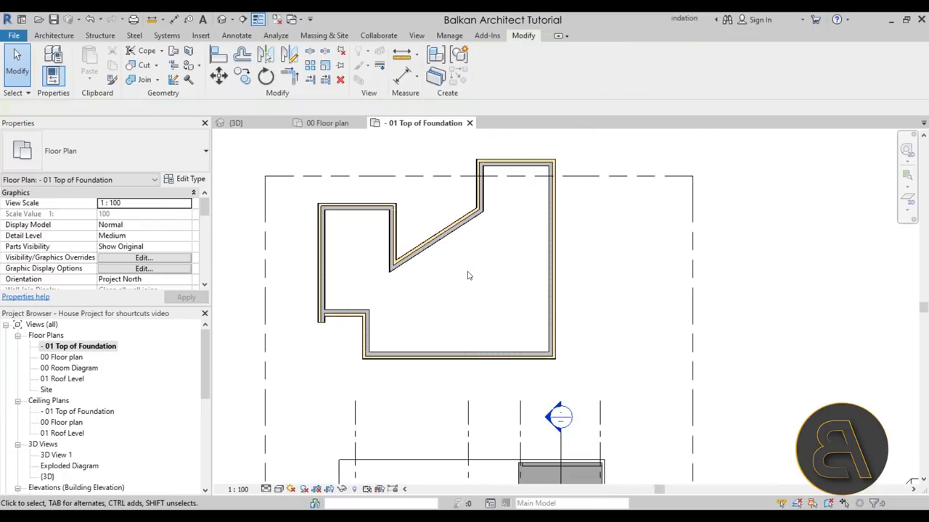
pyautogui.click(549, 263)
pyautogui.press('c')
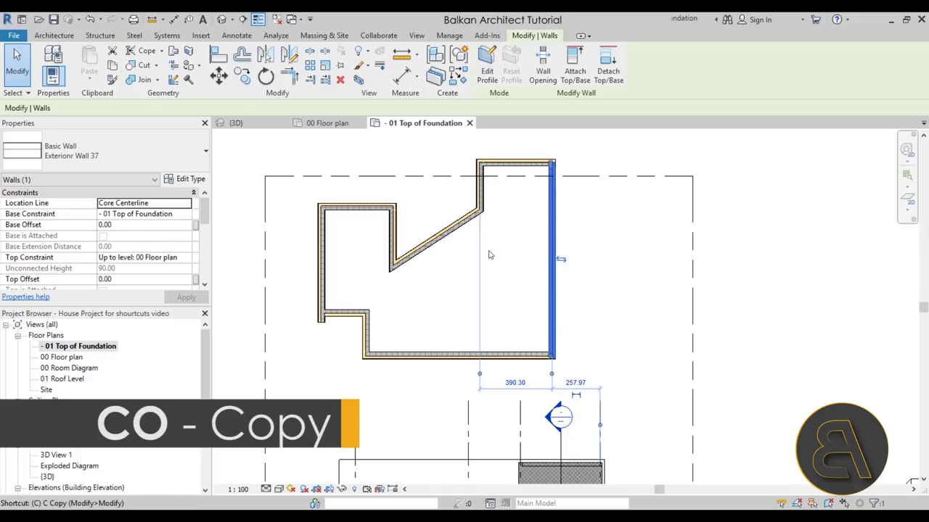
pyautogui.press('o')
pyautogui.click(611, 297)
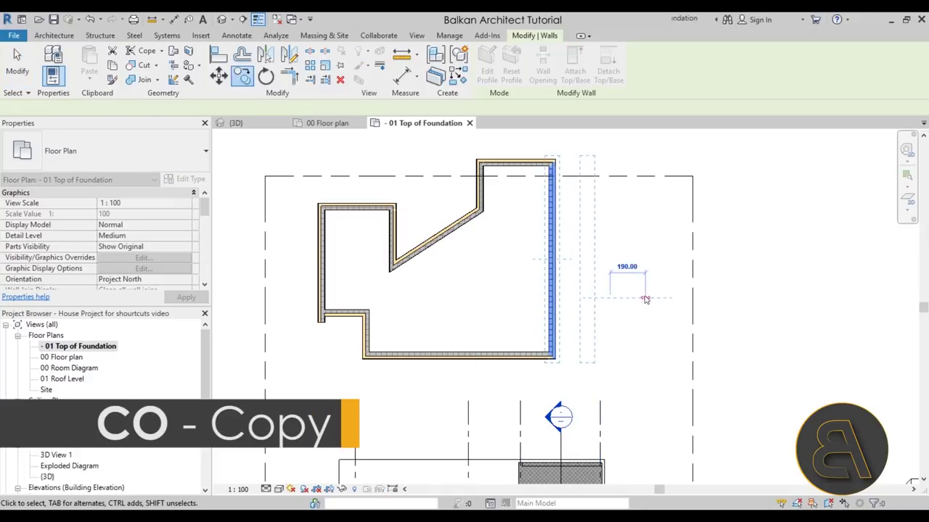
pyautogui.click(645, 298)
pyautogui.press('Escape')
pyautogui.moveTo(476, 299); pyautogui.dragTo(439, 286, button='middle')
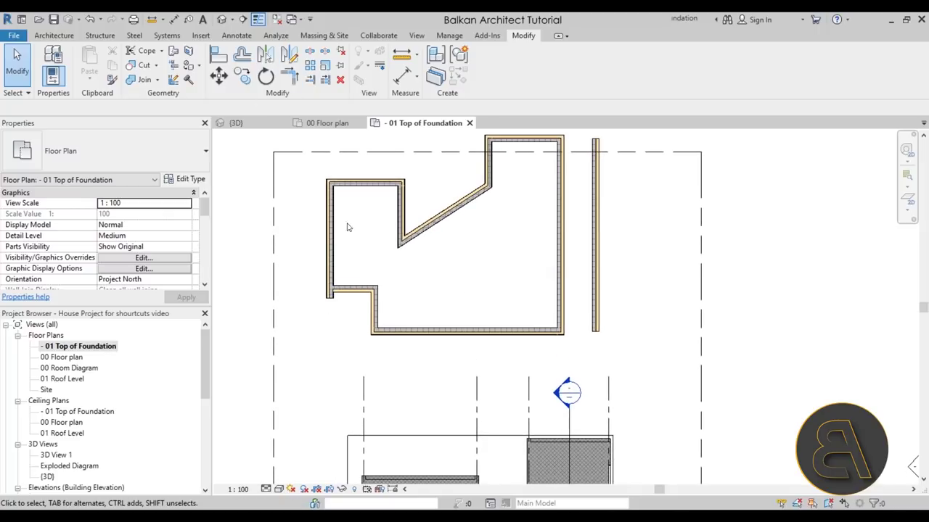
# Step: Trim the left vertical wall and the short lower-left horizontal wall into a clean corner
pyautogui.scroll(2, 367, 273)
pyautogui.press('t')
pyautogui.press('r')
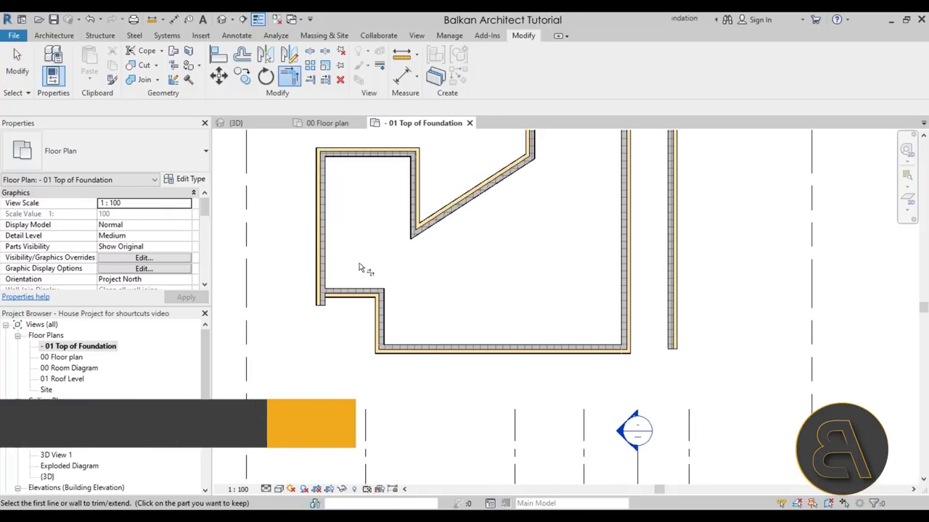
pyautogui.click(352, 293)
pyautogui.click(320, 276)
pyautogui.press('Escape')
pyautogui.press('Escape')
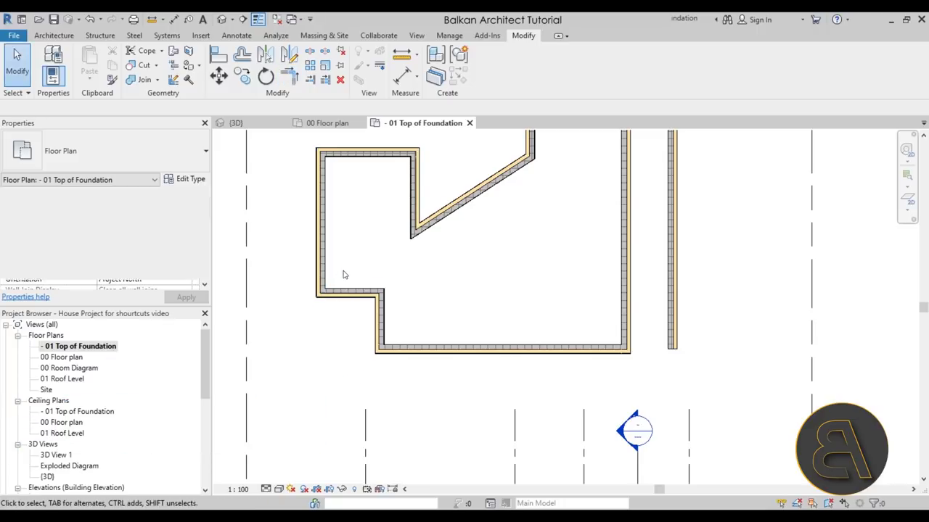
# Step: Mirror the right exterior wall as a copy, picking the freestanding wall beside it as the axis
pyautogui.moveTo(505, 286); pyautogui.dragTo(431, 296, button='middle')
pyautogui.scroll(-1, 512, 277)
pyautogui.moveTo(508, 263); pyautogui.dragTo(479, 270, button='middle')
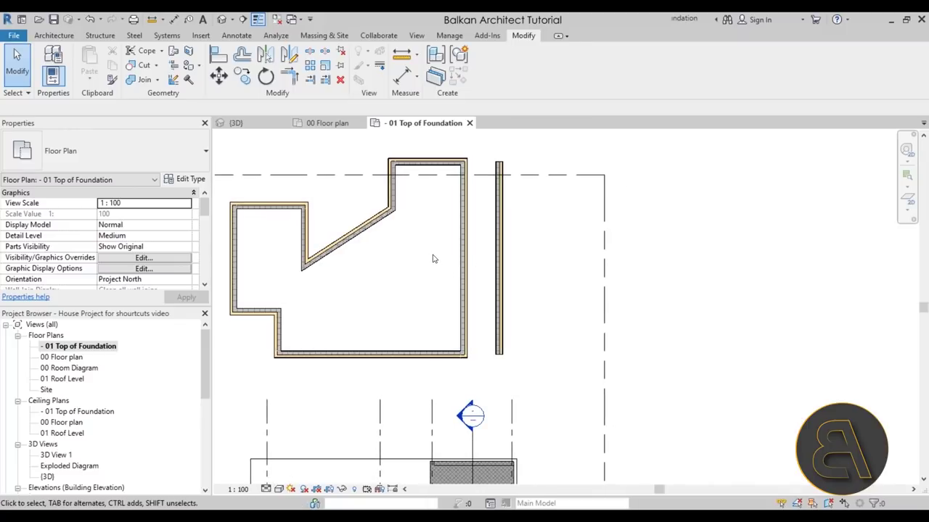
pyautogui.press('m')
pyautogui.press('m')
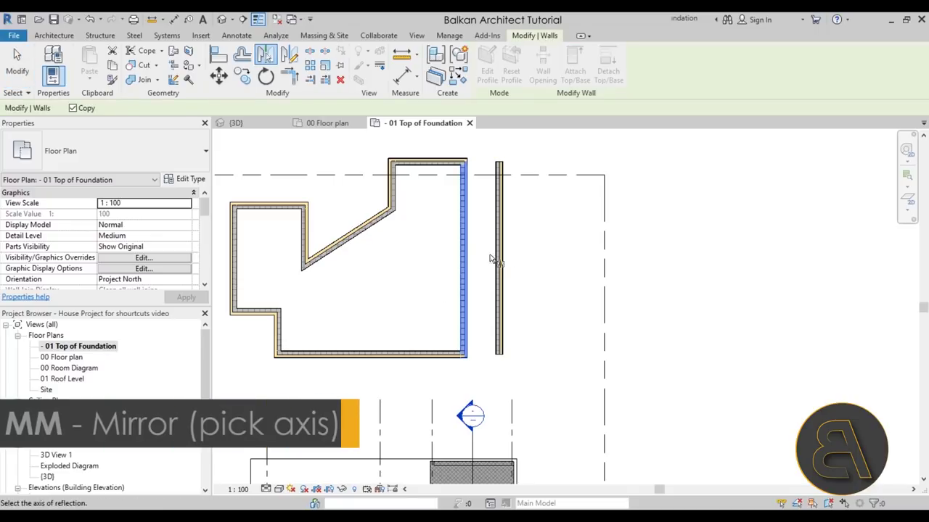
pyautogui.click(498, 279)
pyautogui.click(514, 279)
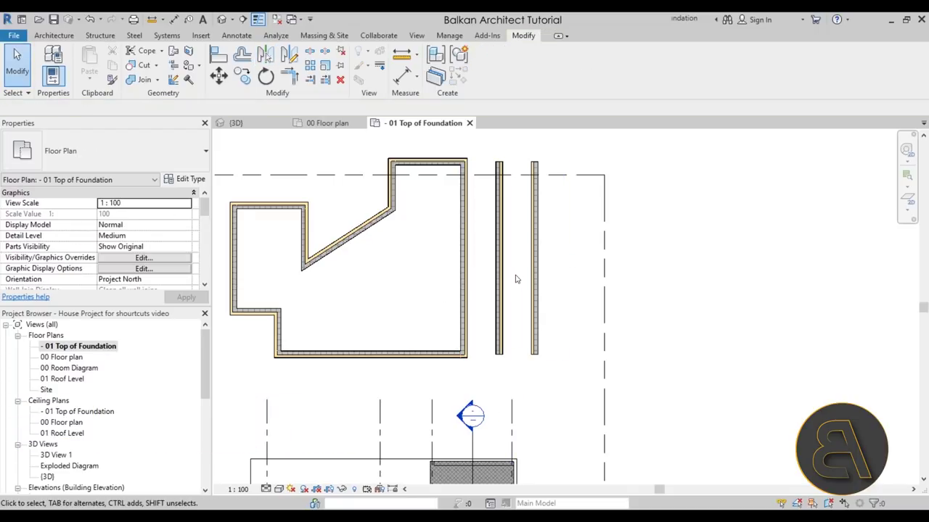
# Step: Mirror the rightmost freestanding wall about a drawn diagonal axis running from its upper end down to the right
pyautogui.moveTo(514, 278); pyautogui.dragTo(485, 286, button='middle')
pyautogui.press('d')
pyautogui.press('m')
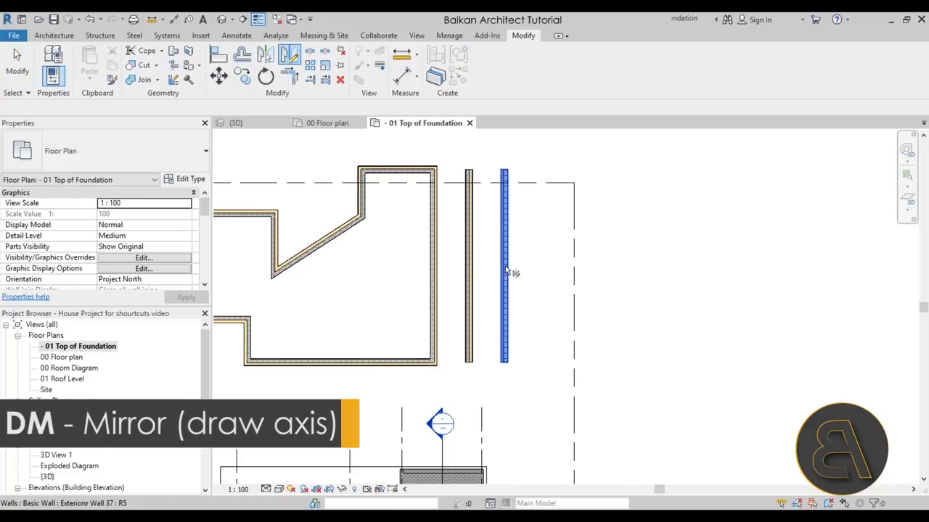
pyautogui.click(505, 190)
pyautogui.click(504, 158)
pyautogui.click(618, 346)
pyautogui.scroll(-1, 584, 346)
pyautogui.moveTo(560, 284); pyautogui.dragTo(452, 324, button='middle')
pyautogui.scroll(1, 452, 323)
pyautogui.click(452, 324)
pyautogui.moveTo(377, 335); pyautogui.dragTo(463, 318, button='middle')
pyautogui.scroll(-1, 434, 307)
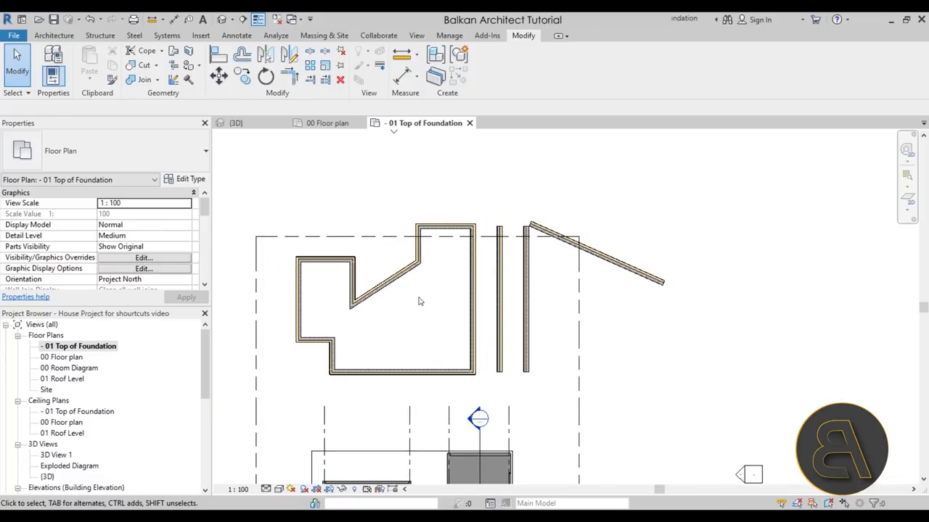
# Step: Array the topmost horizontal wall straight up as a grouped linear array of 5, placing the last member above the outline
pyautogui.press('a')
pyautogui.press('r')
pyautogui.click(435, 232)
pyautogui.press('Return')
pyautogui.moveTo(429, 205); pyautogui.dragTo(419, 230, button='middle')
pyautogui.click(346, 107)
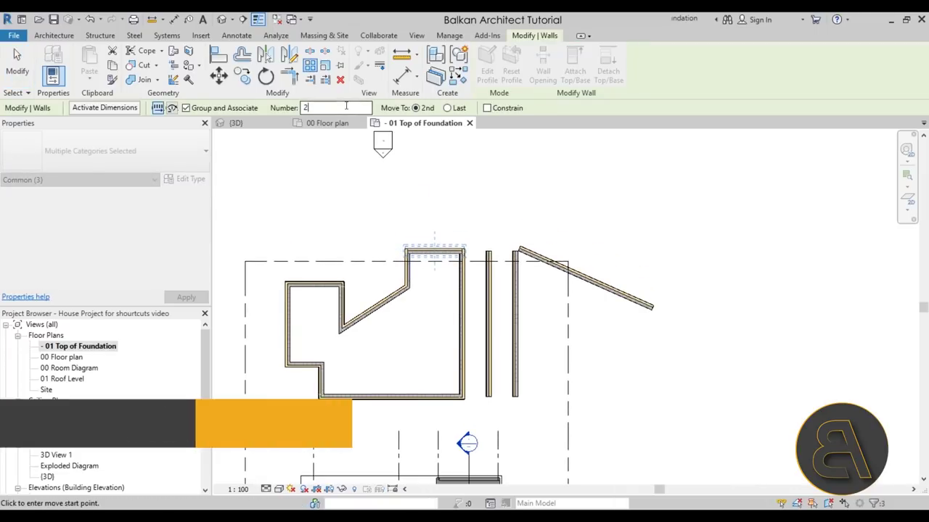
pyautogui.moveTo(346, 106); pyautogui.dragTo(290, 108)
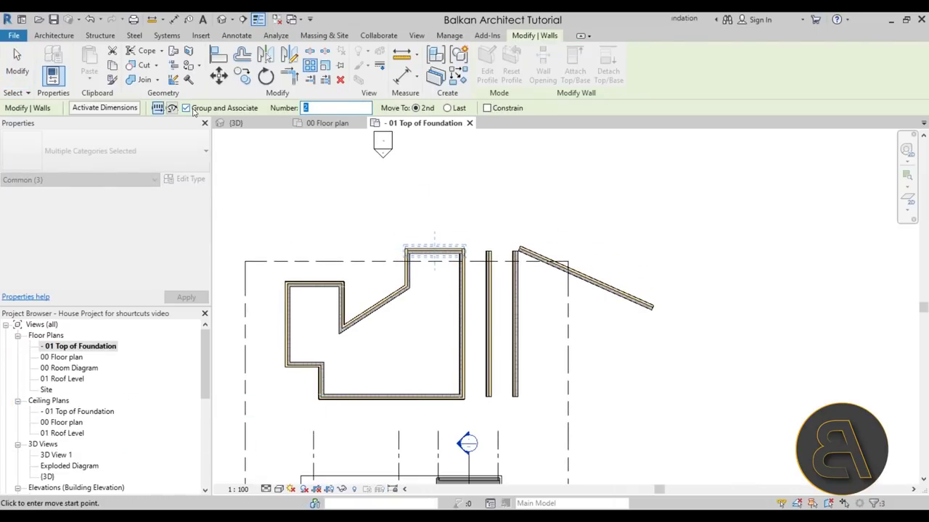
pyautogui.click(460, 108)
pyautogui.click(408, 248)
pyautogui.click(409, 157)
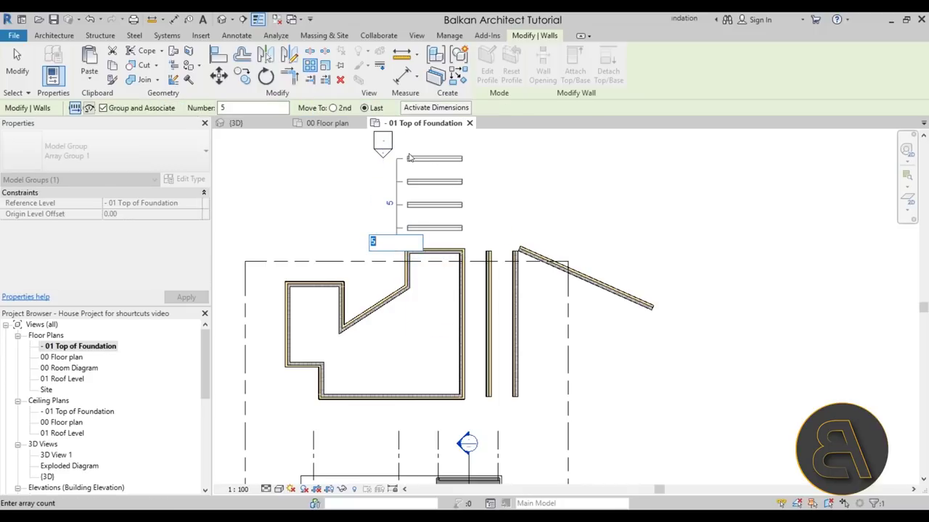
pyautogui.press('Return')
# Step: Set the wall array's member count to 8
pyautogui.click(431, 209)
pyautogui.click(390, 204)
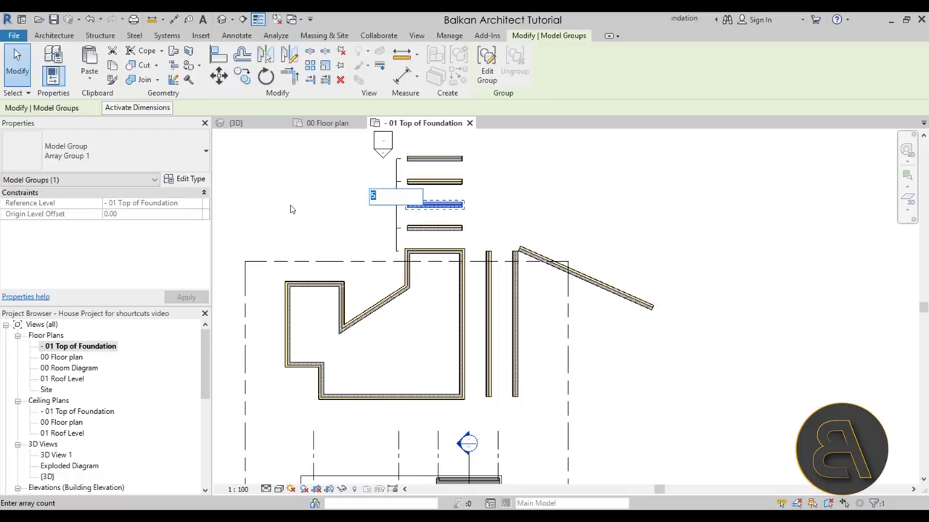
pyautogui.write('8')
pyautogui.press('Return')
pyautogui.press('Escape')
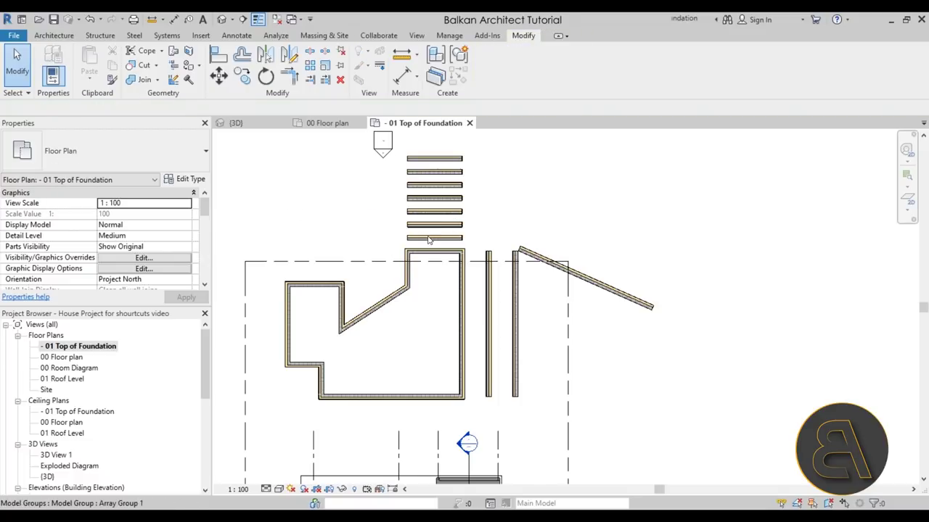
pyautogui.scroll(-2, 457, 227)
pyautogui.scroll(2, 395, 190)
pyautogui.moveTo(381, 261); pyautogui.dragTo(385, 253, button='middle')
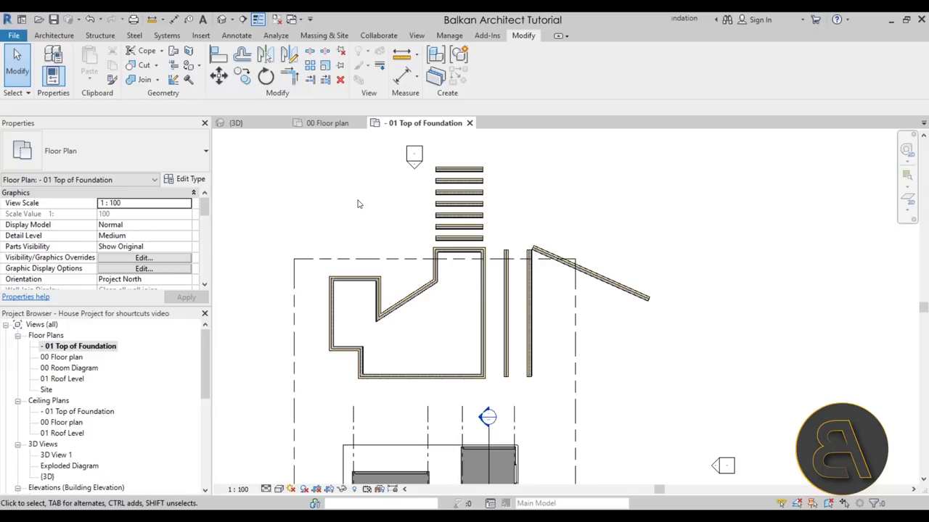
# Step: Open the Keyboard Shortcuts dialog and close it again
pyautogui.press('k')
pyautogui.press('s')
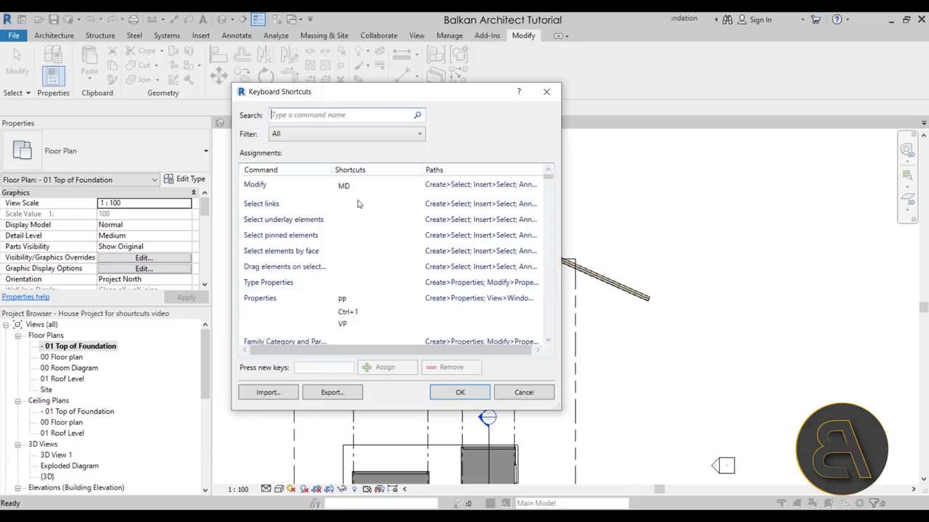
pyautogui.press('Escape')
# Step: Reopen the Keyboard Shortcuts dialog from the user interface settings and look through the commands, their assigned shortcuts and their paths
pyautogui.click(416, 36)
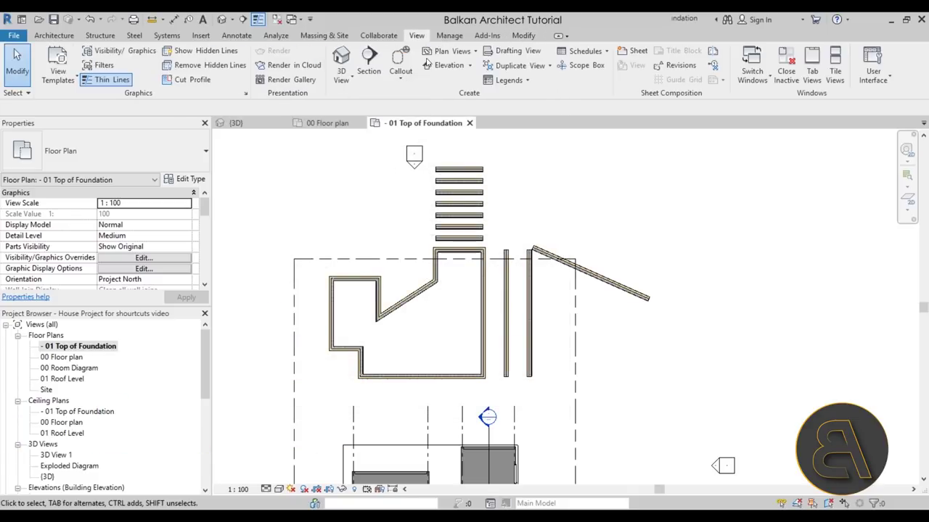
pyautogui.click(880, 82)
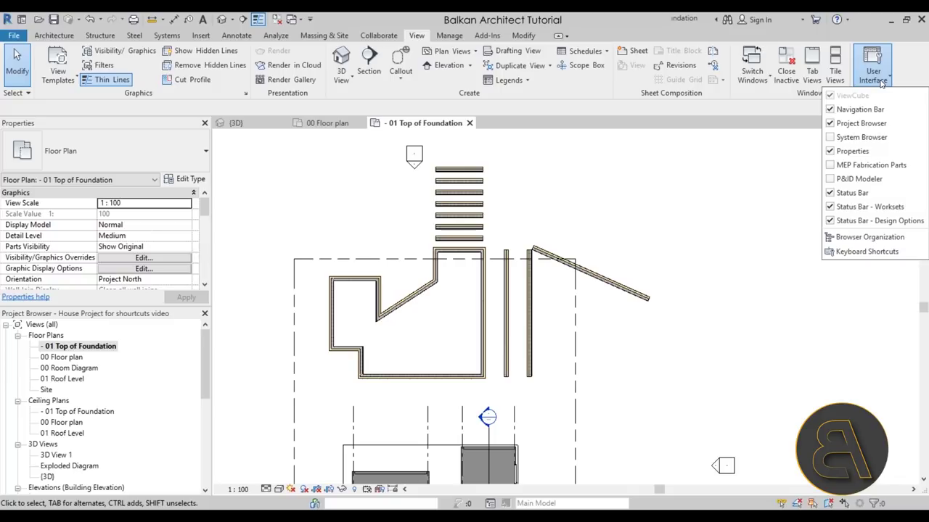
pyautogui.click(858, 252)
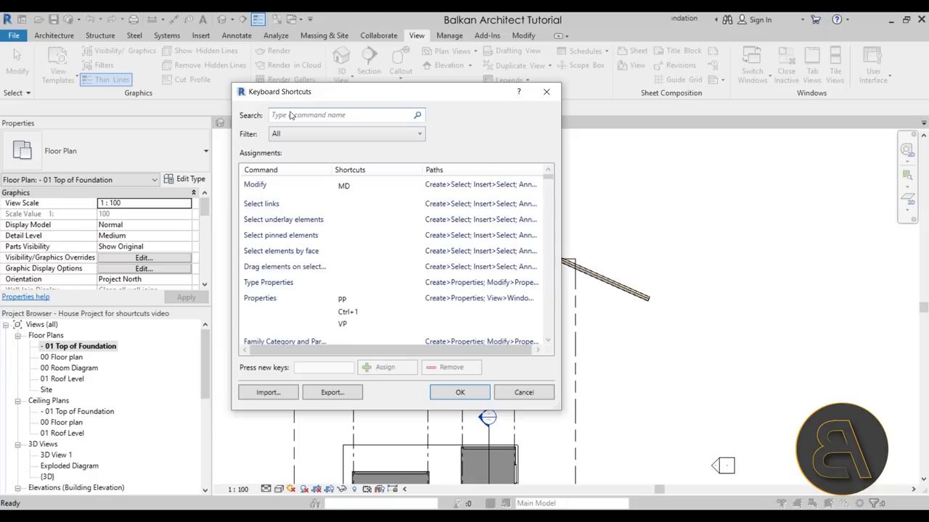
pyautogui.scroll(-5, 330, 229)
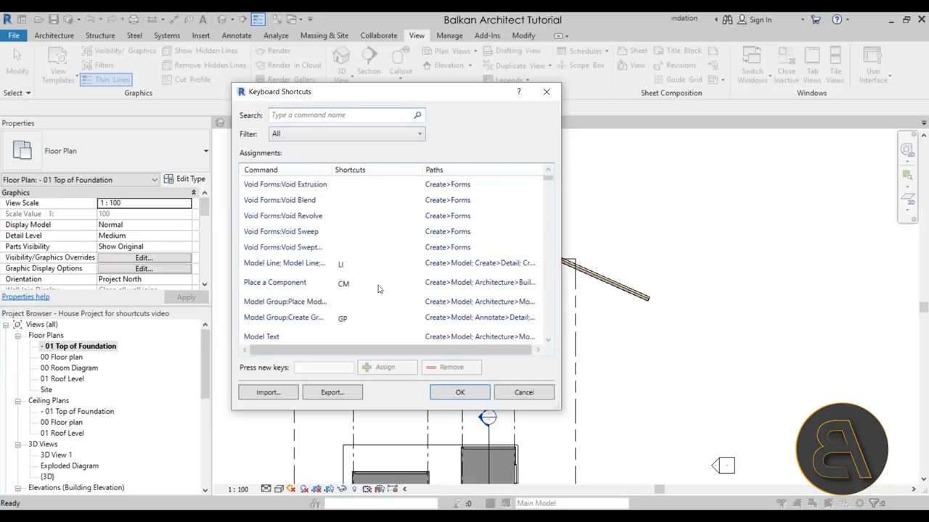
pyautogui.scroll(-2, 377, 289)
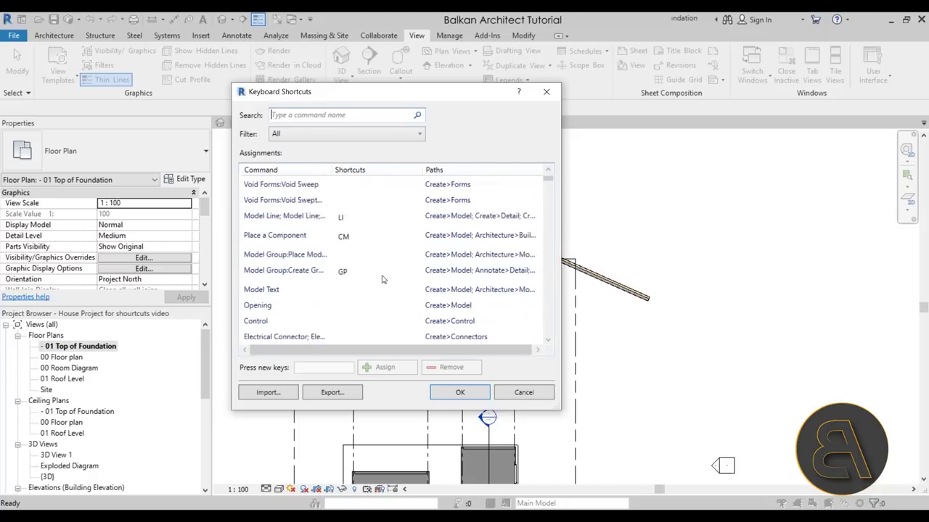
pyautogui.click(549, 195)
pyautogui.scroll(2, 282, 252)
pyautogui.scroll(-5, 285, 266)
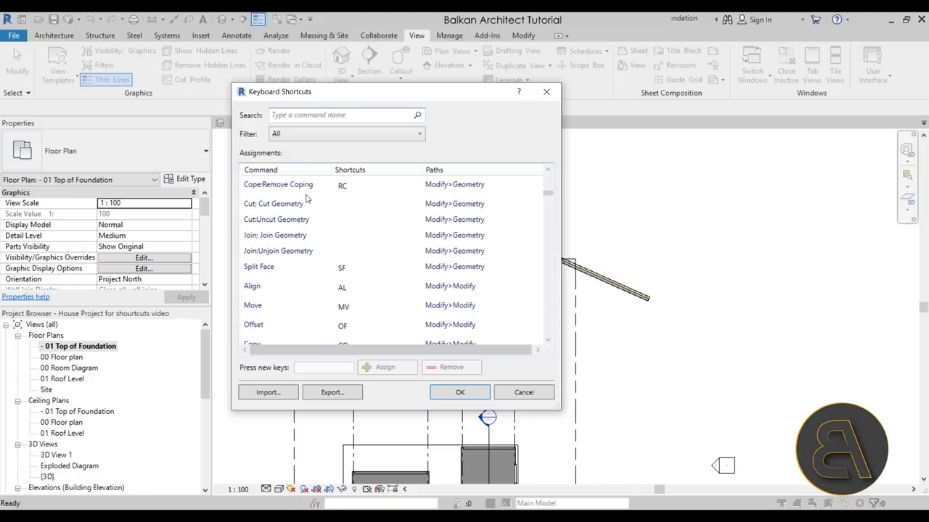
pyautogui.scroll(-10, 298, 232)
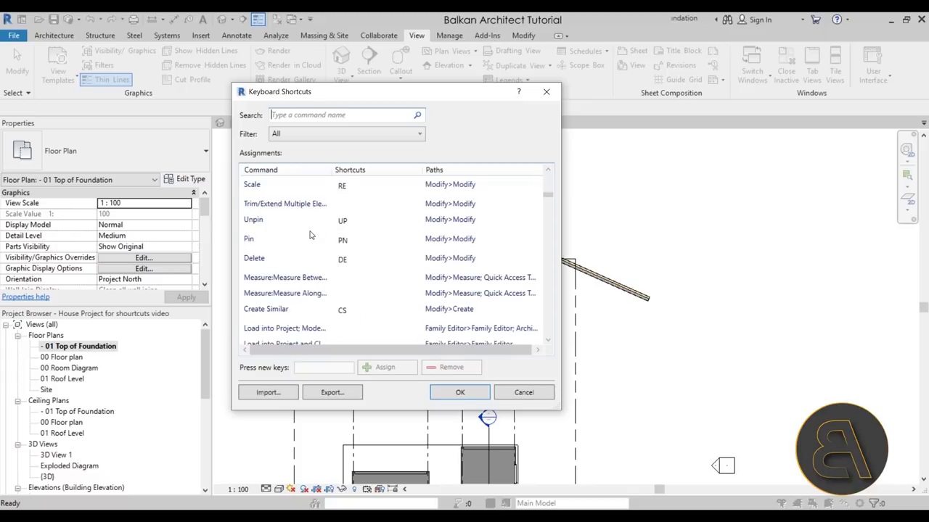
pyautogui.scroll(-6, 307, 250)
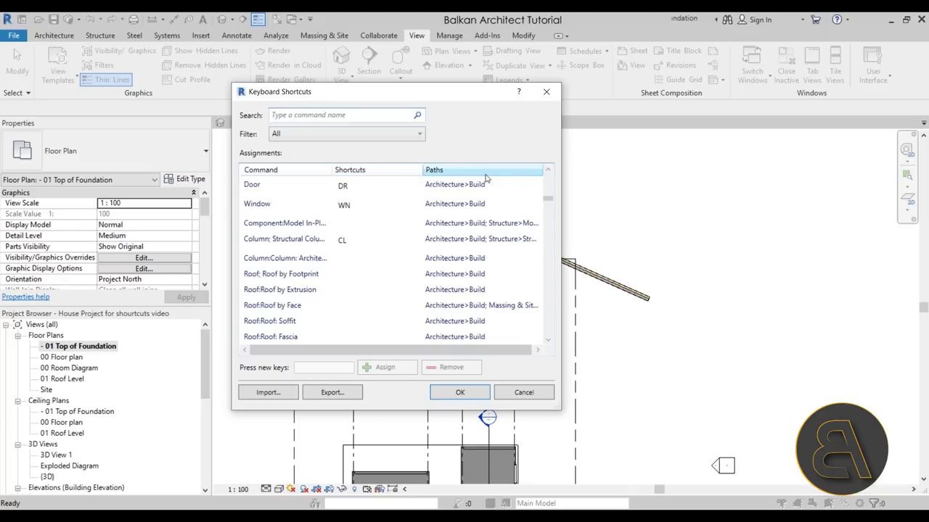
pyautogui.scroll(1, 286, 213)
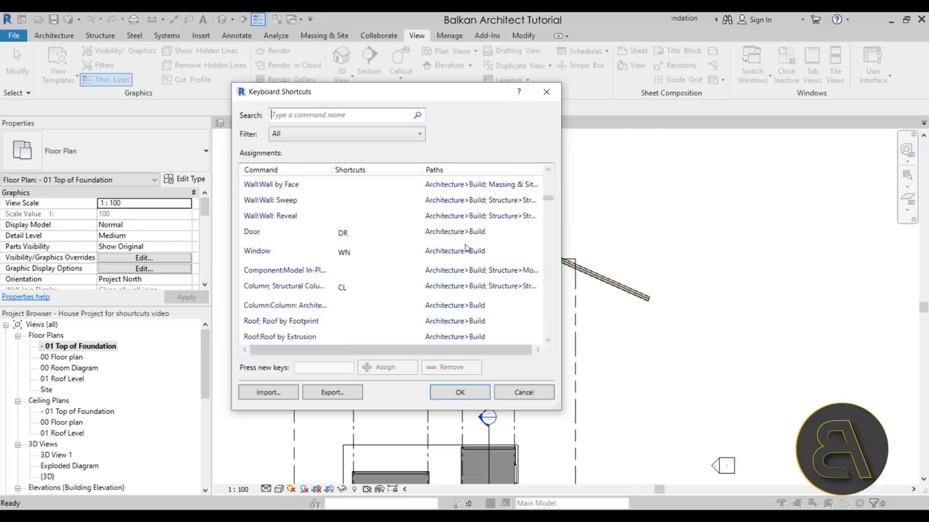
pyautogui.scroll(-3, 414, 239)
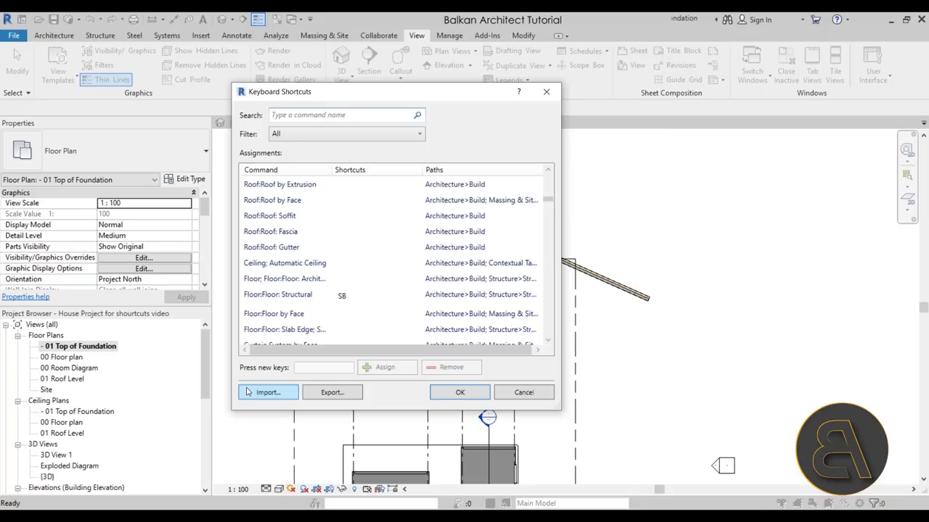
# Step: Try Shift+R and RRF as new keys for the Roof: Fascia command, clear the entry and close the dialog without assigning
pyautogui.click(282, 234)
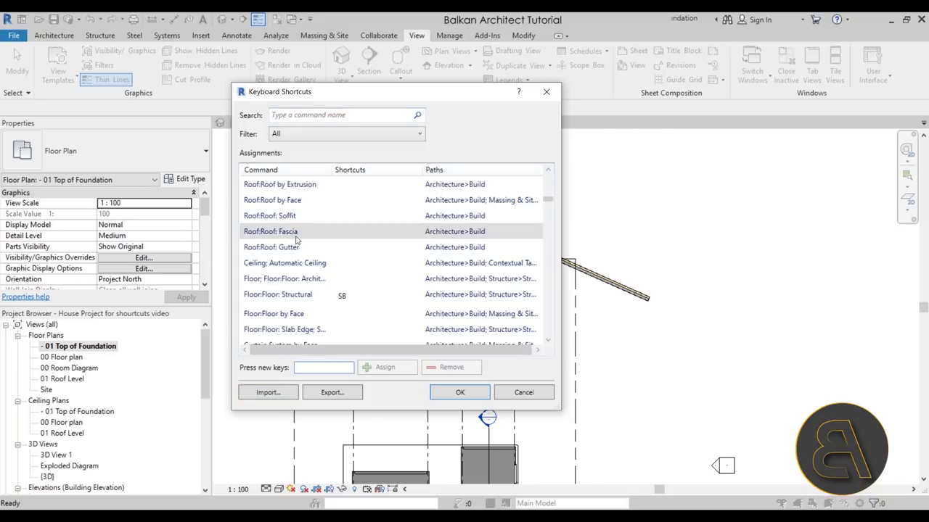
pyautogui.click(294, 237)
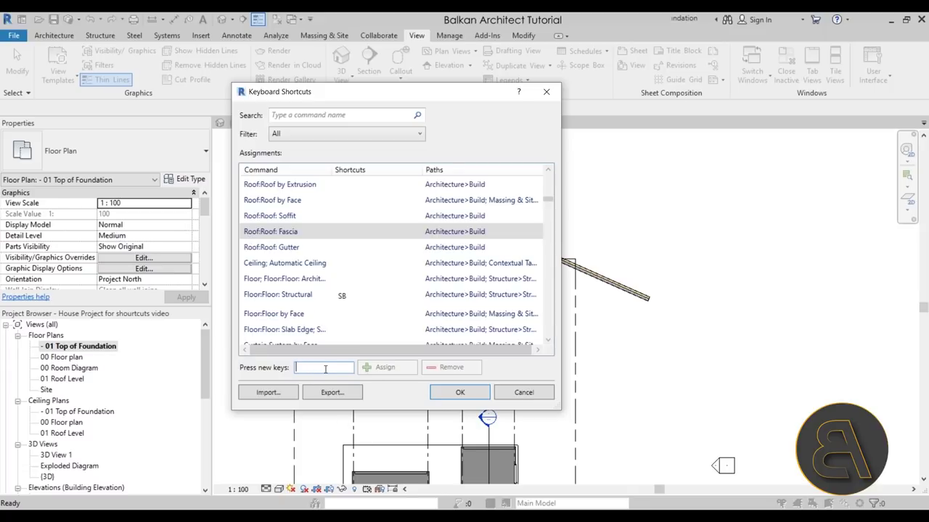
pyautogui.hotkey('shift', 'f')
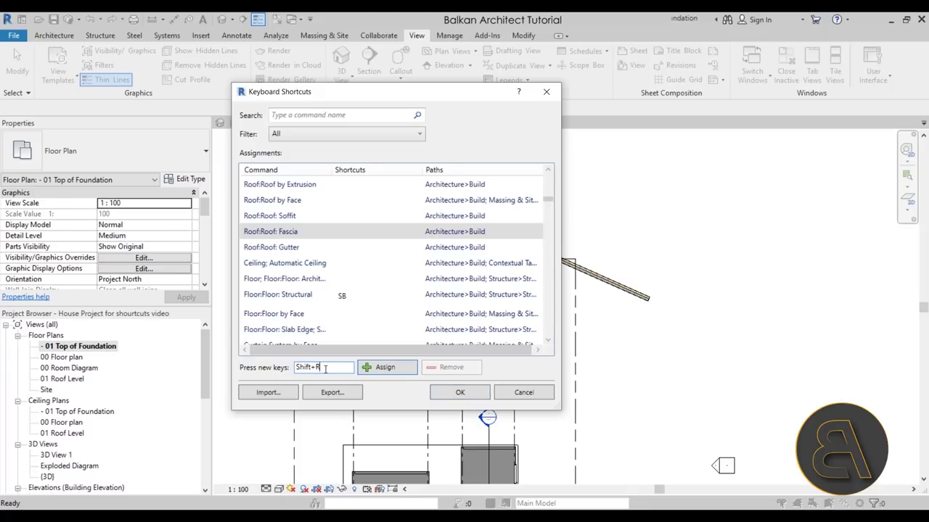
pyautogui.press('BackSpace')
pyautogui.write('RRF')
pyautogui.press('BackSpace')
pyautogui.press('BackSpace')
pyautogui.press('BackSpace')
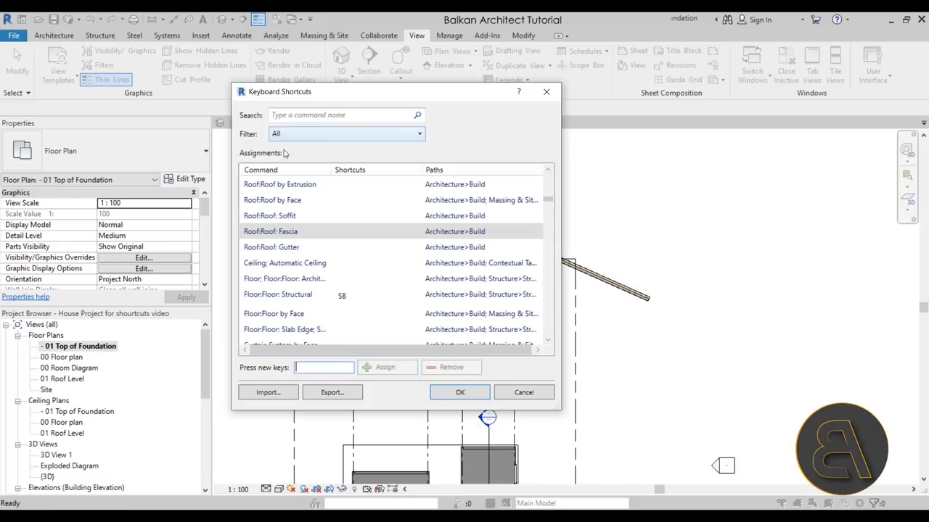
pyautogui.click(547, 92)
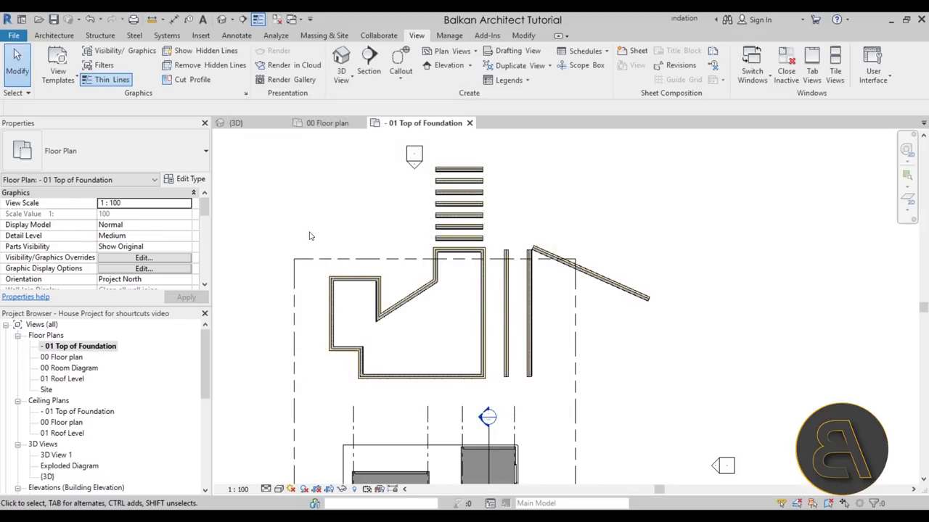